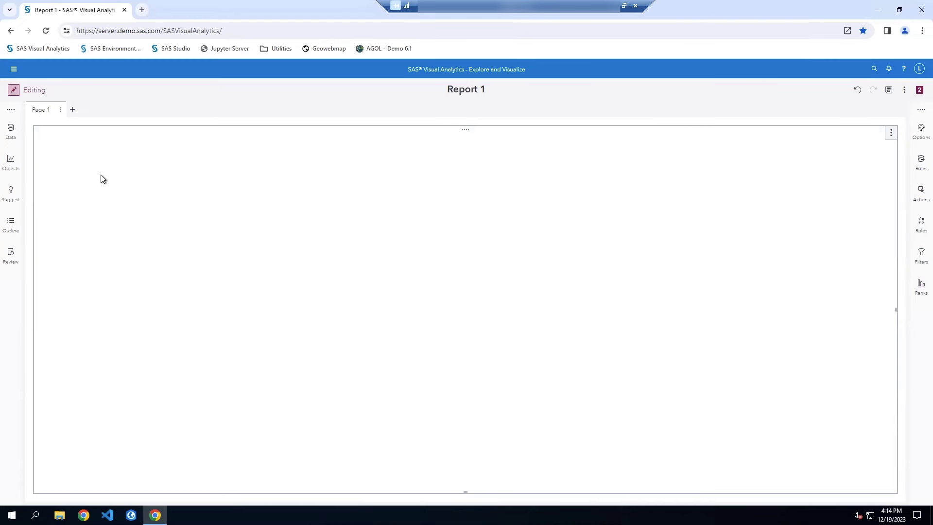
# Step: Add a list table to the blank report page and assign Total Revenue as its column
pyautogui.click(11, 162)
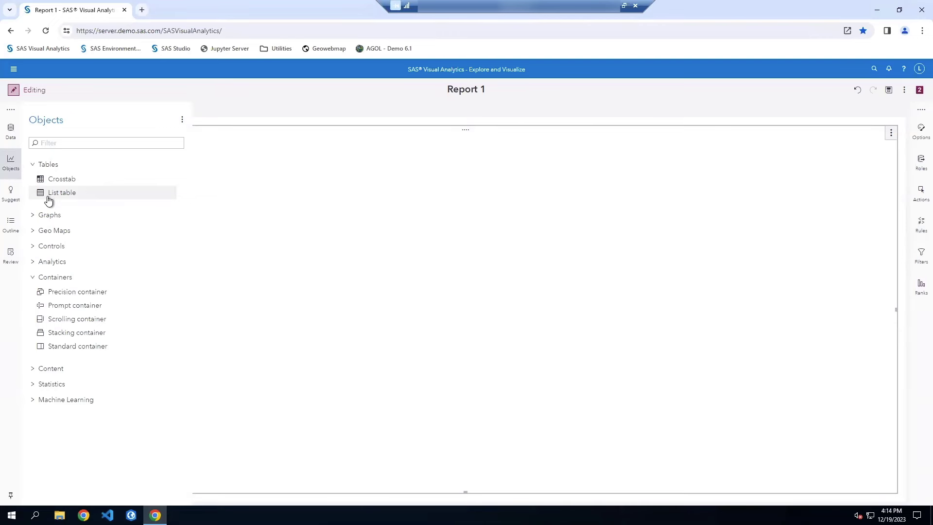
pyautogui.moveTo(48, 200); pyautogui.dragTo(220, 206)
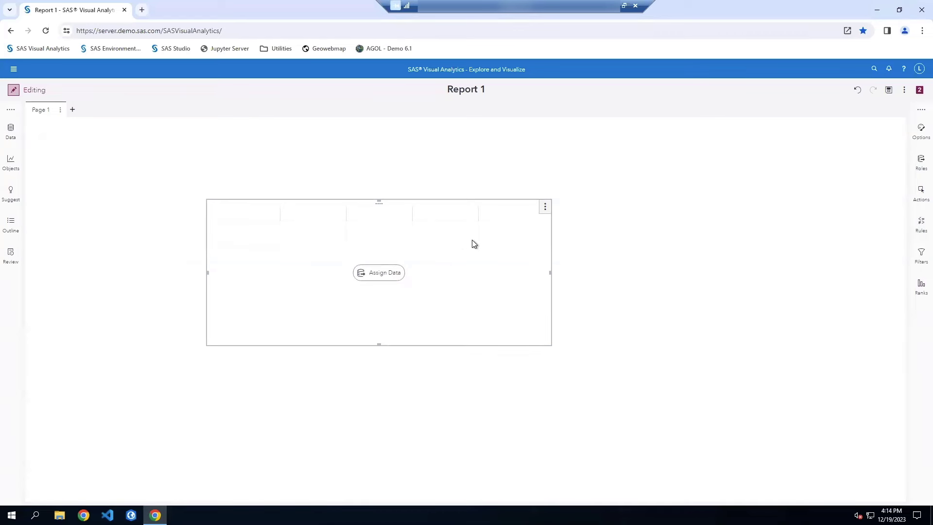
pyautogui.click(919, 163)
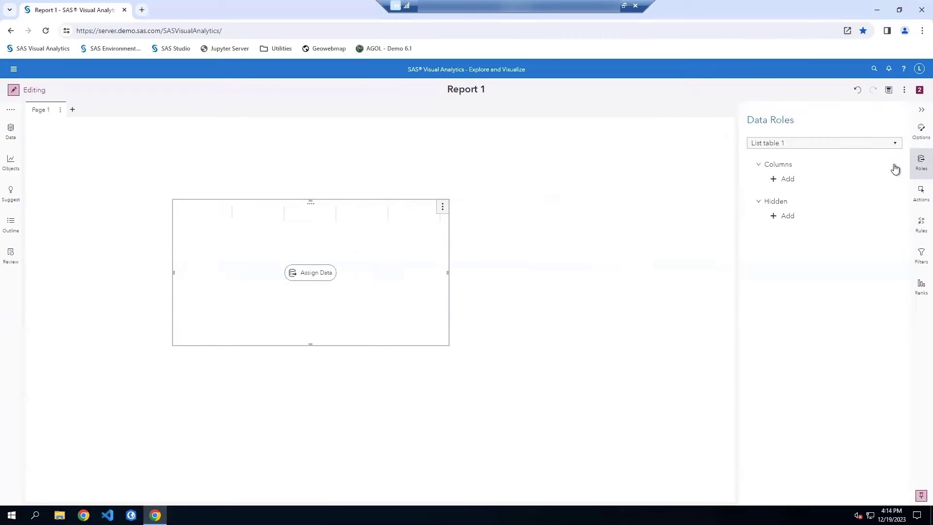
pyautogui.click(773, 179)
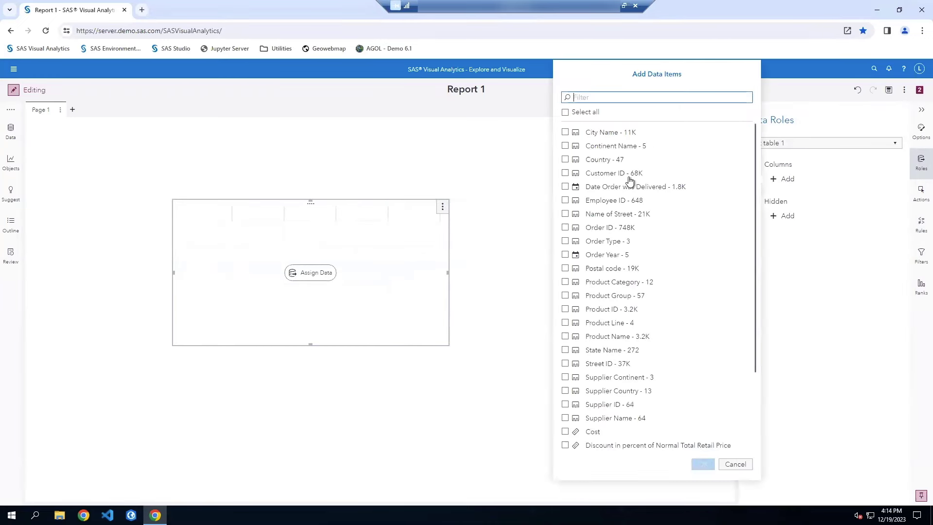
pyautogui.scroll(-1, 613, 192)
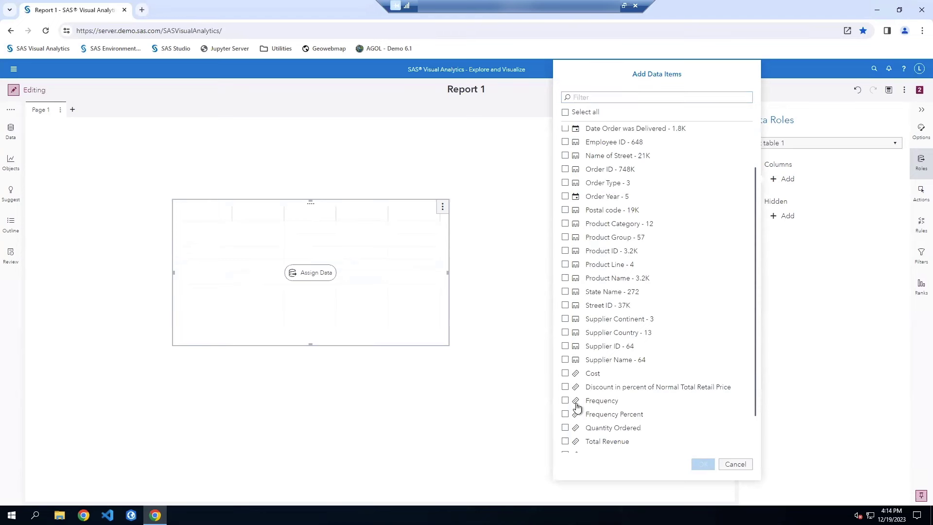
pyautogui.click(565, 441)
pyautogui.click(704, 465)
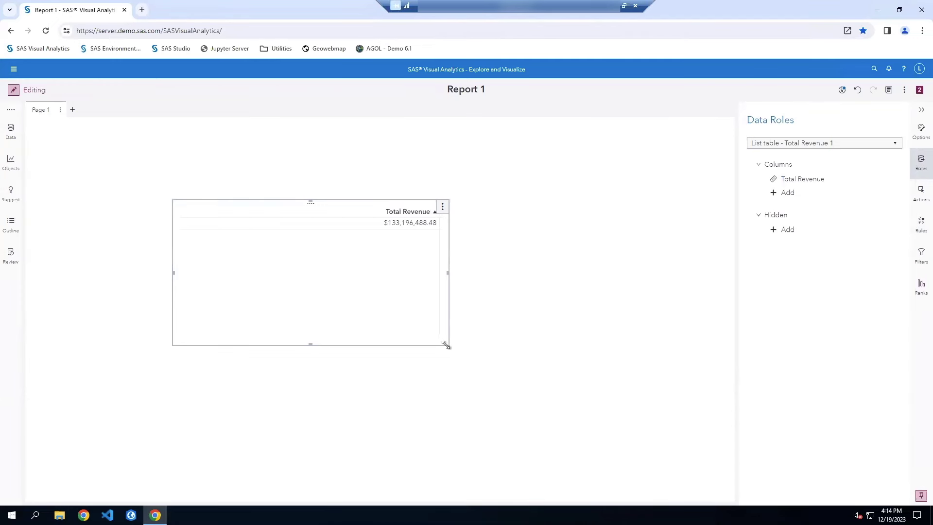
# Step: Shrink the Total Revenue table to fit its single value and move it to the page's left edge, about mid-height
pyautogui.moveTo(445, 344); pyautogui.dragTo(256, 248)
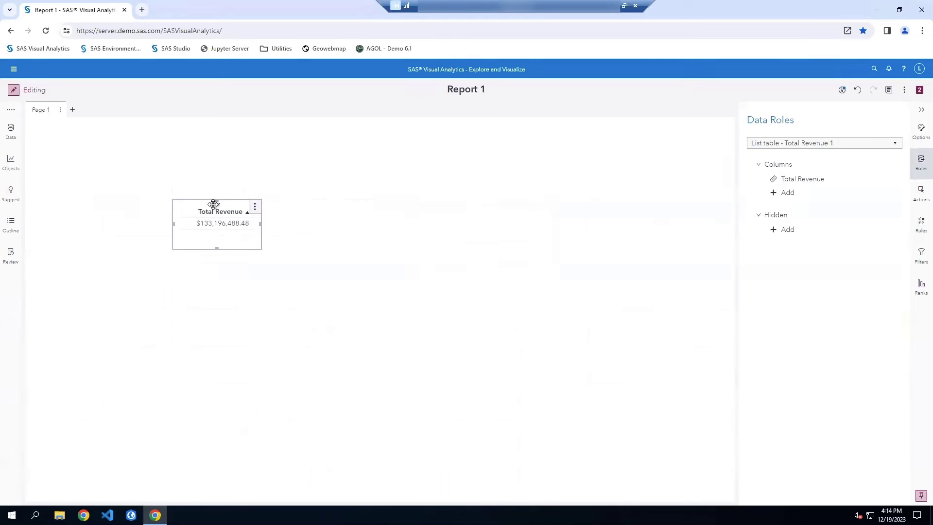
pyautogui.moveTo(217, 202); pyautogui.dragTo(81, 264)
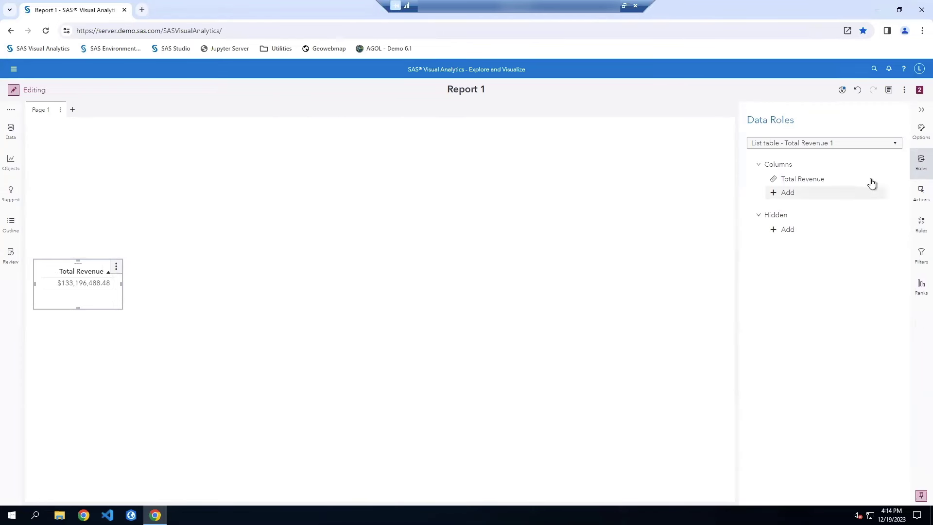
# Step: Set the heading background of the Total Revenue table to the standard pale yellow
pyautogui.click(918, 134)
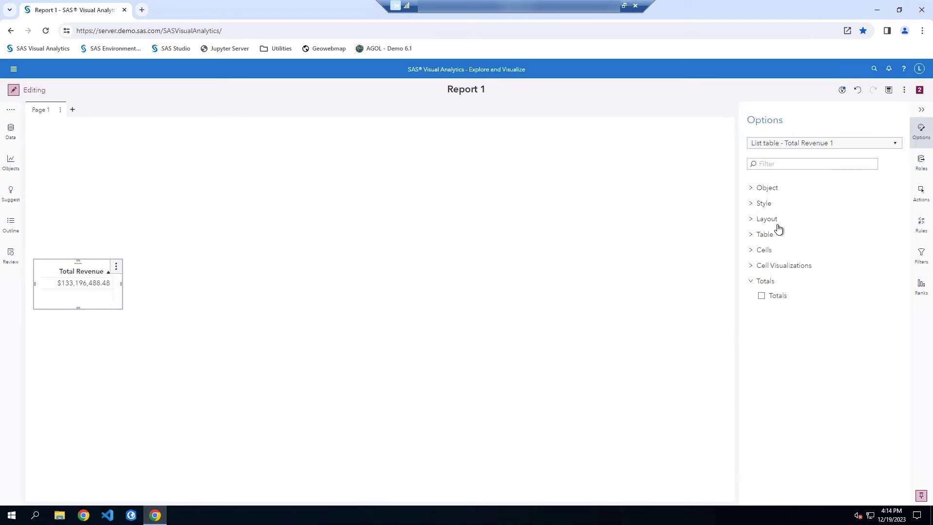
pyautogui.click(752, 238)
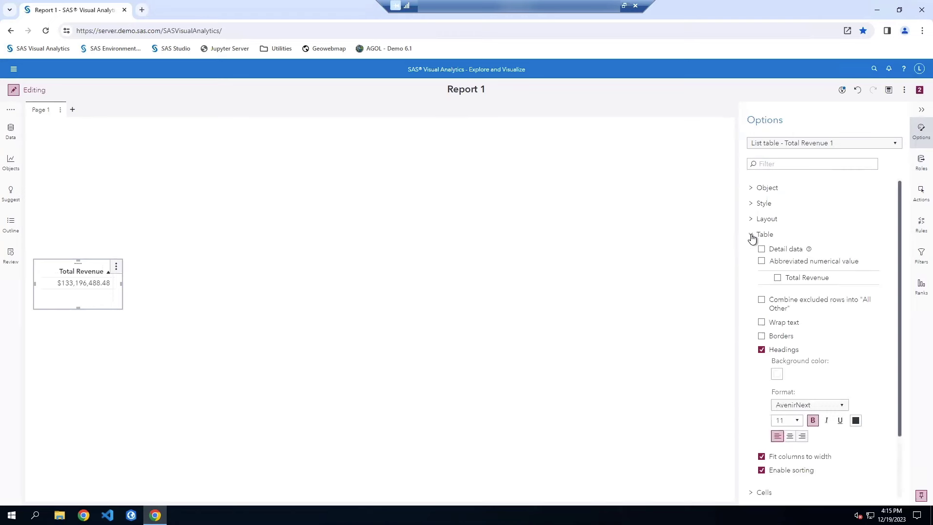
pyautogui.click(777, 375)
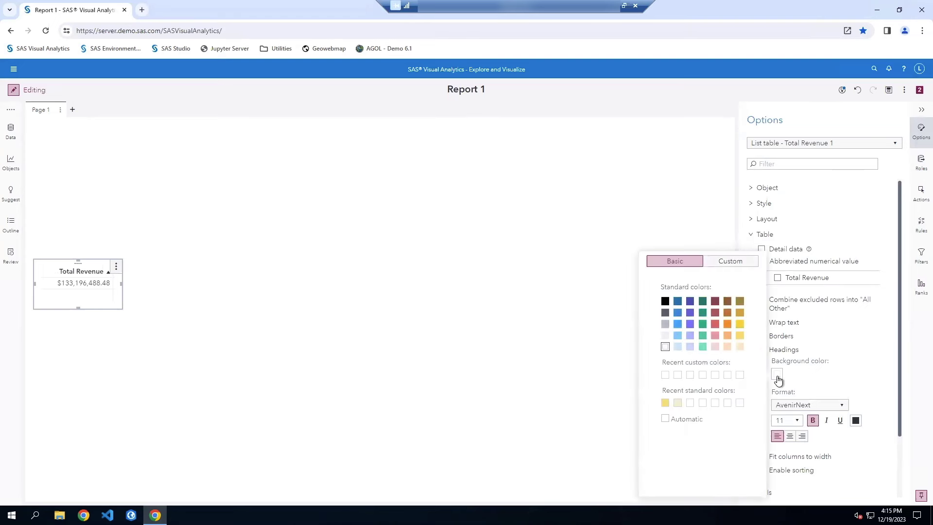
pyautogui.click(740, 347)
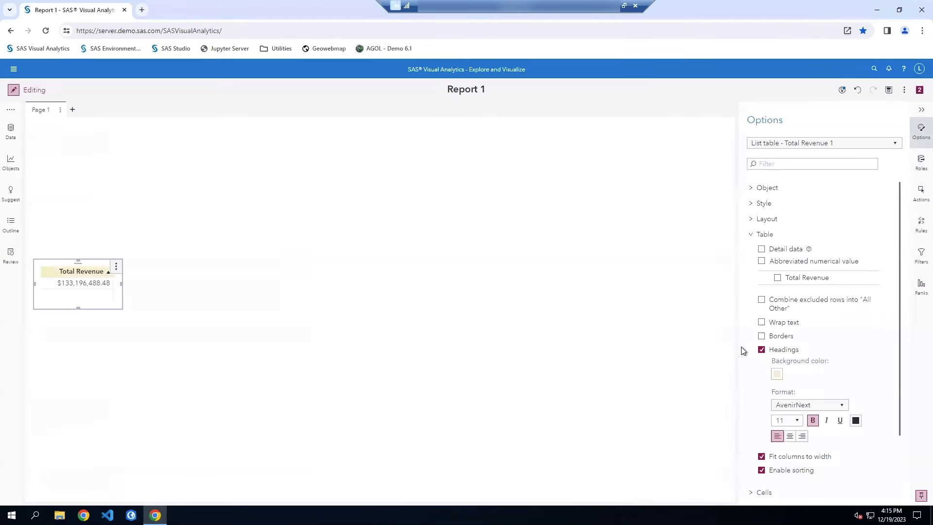
pyautogui.click(751, 237)
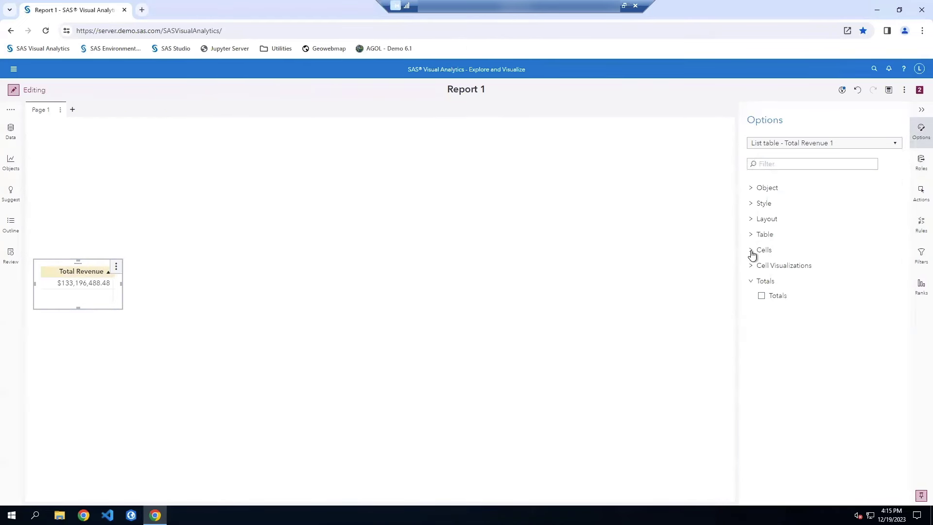
# Step: Give the Total Revenue table's cells the same pale yellow background and set their font to SAS Monospace
pyautogui.click(752, 251)
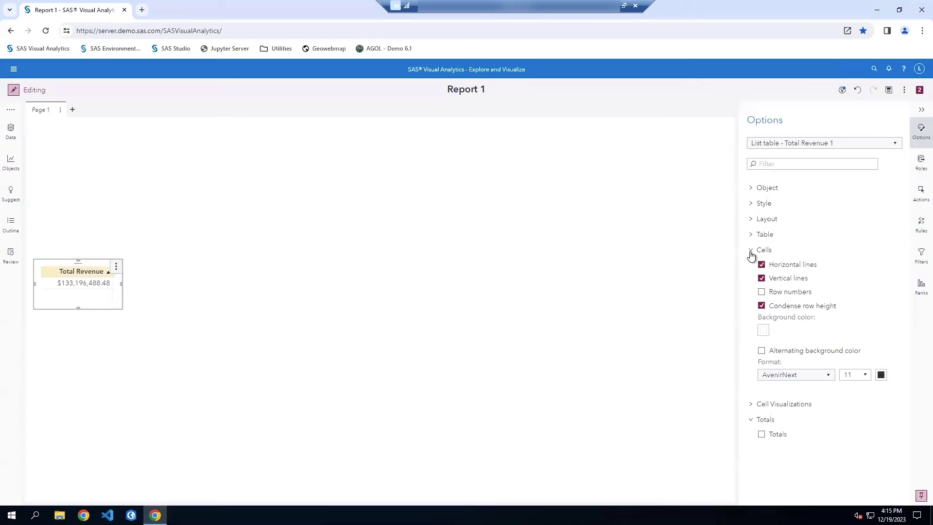
pyautogui.click(763, 331)
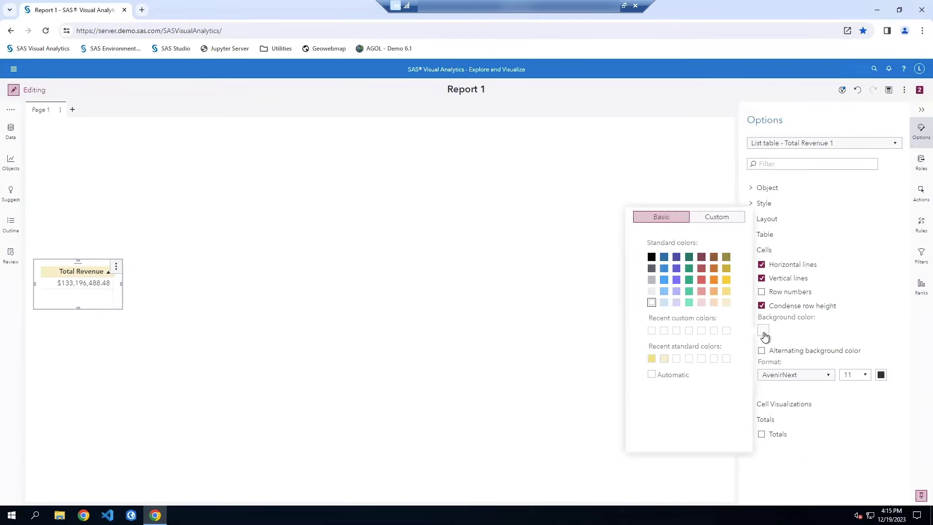
pyautogui.click(727, 302)
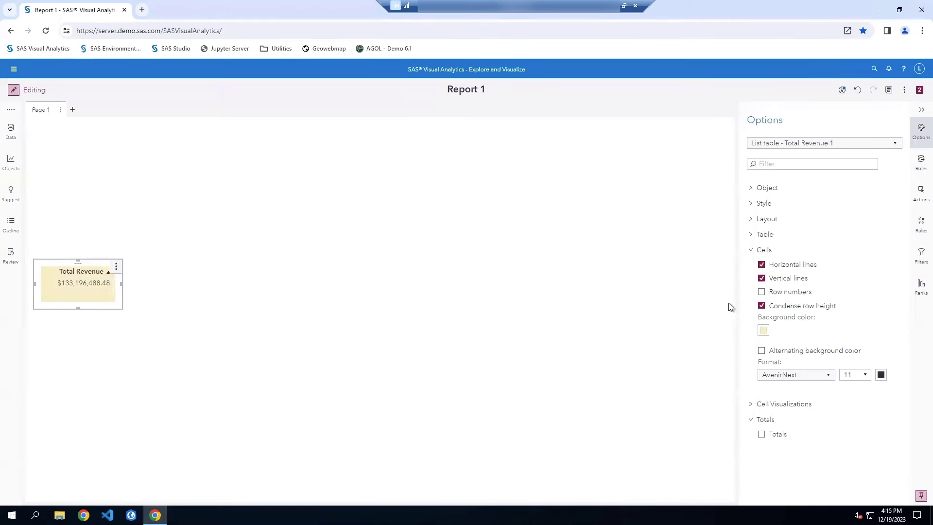
pyautogui.click(828, 376)
pyautogui.scroll(-3, 815, 291)
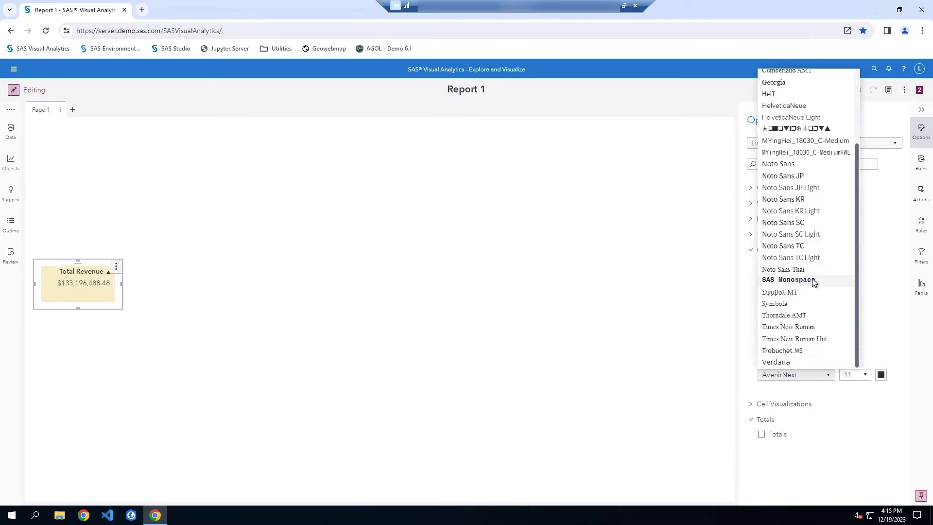
pyautogui.click(814, 281)
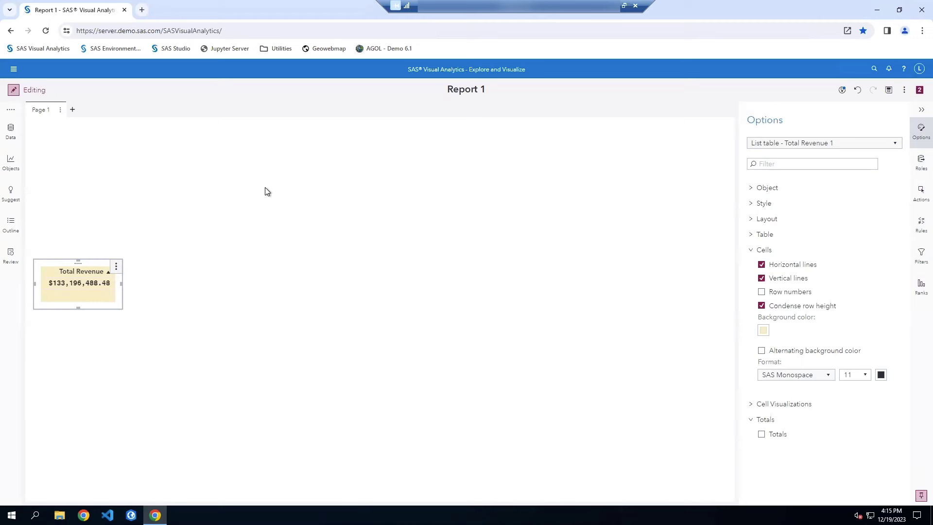
# Step: Add a second list table beside the Total Revenue table, with Product Group and Total Revenue as its columns
pyautogui.click(10, 163)
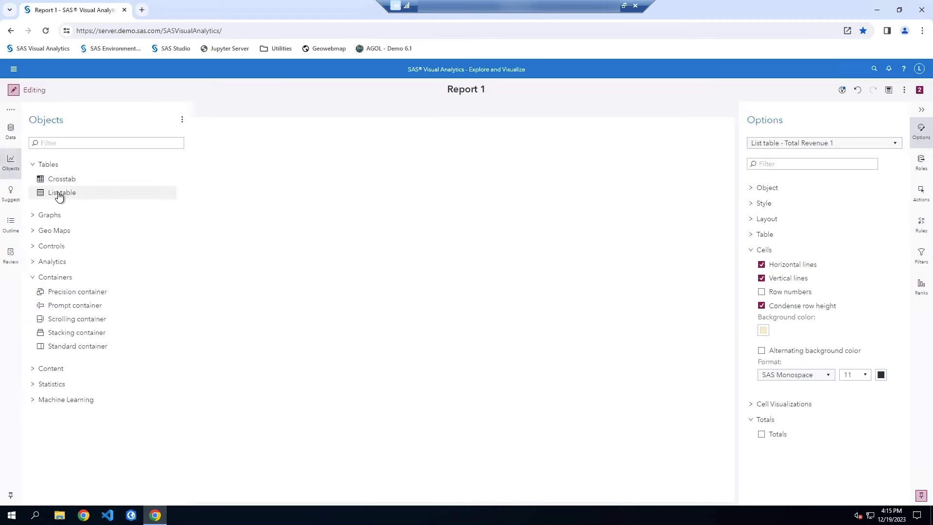
pyautogui.moveTo(55, 196); pyautogui.dragTo(234, 196)
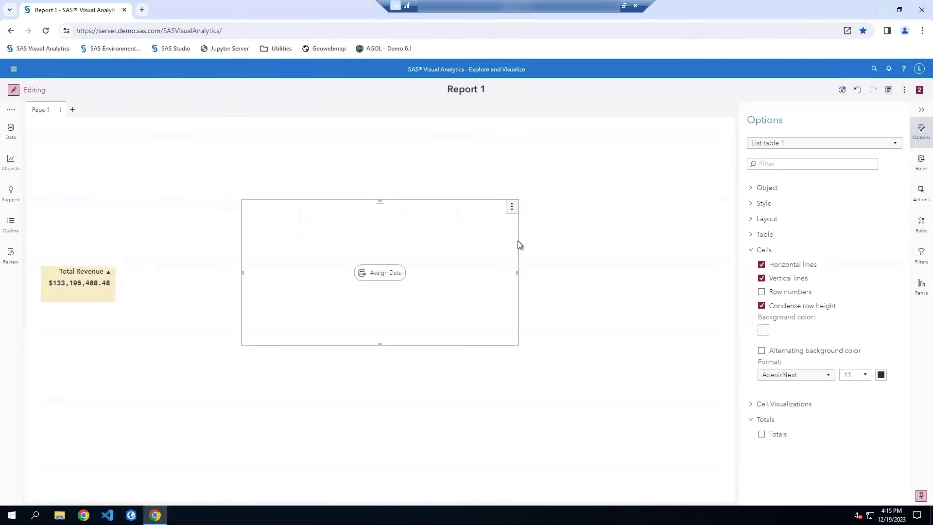
pyautogui.click(918, 164)
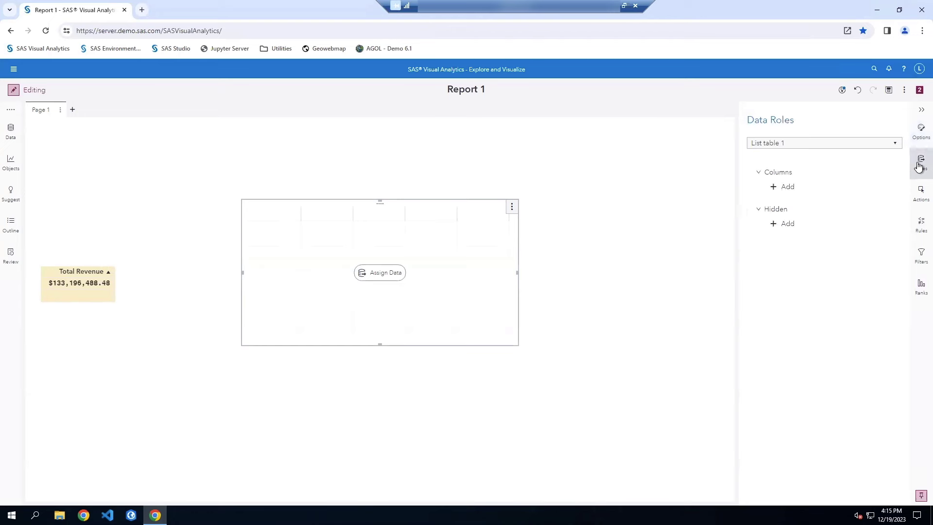
pyautogui.click(775, 192)
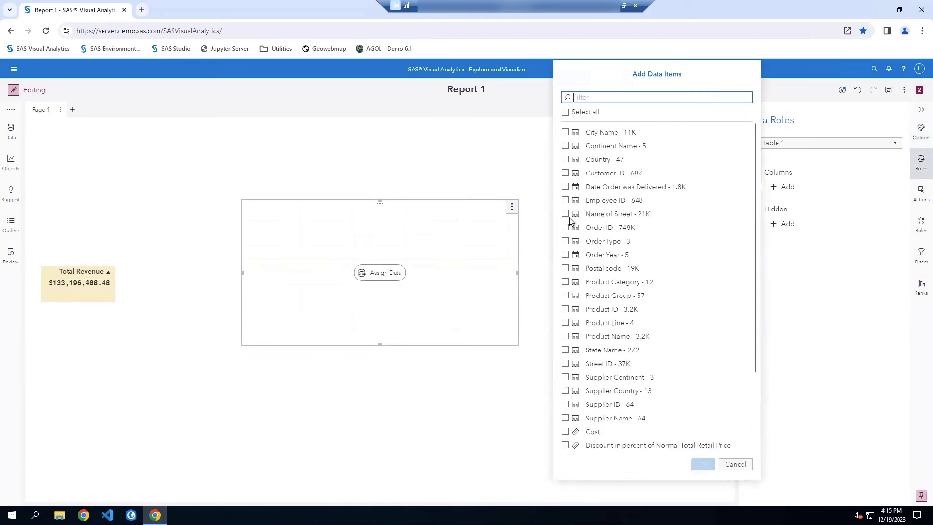
pyautogui.click(565, 295)
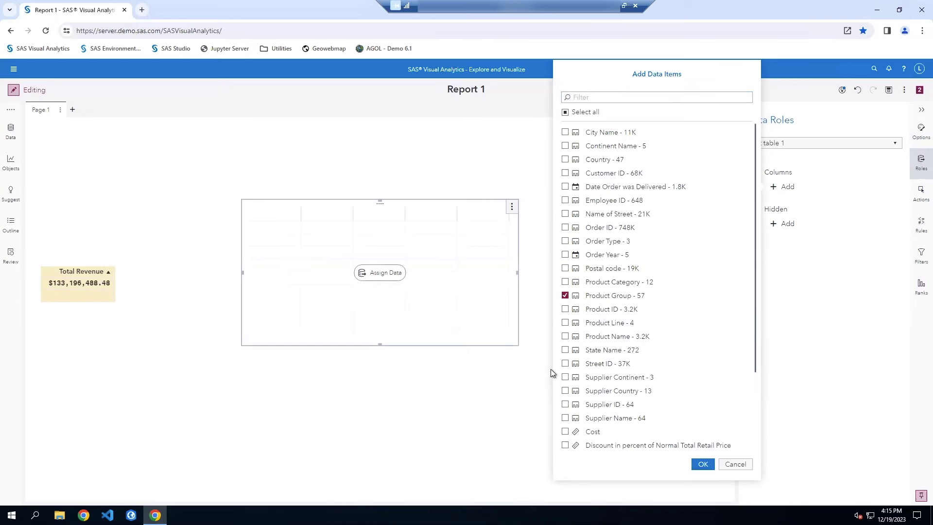
pyautogui.scroll(-3, 567, 376)
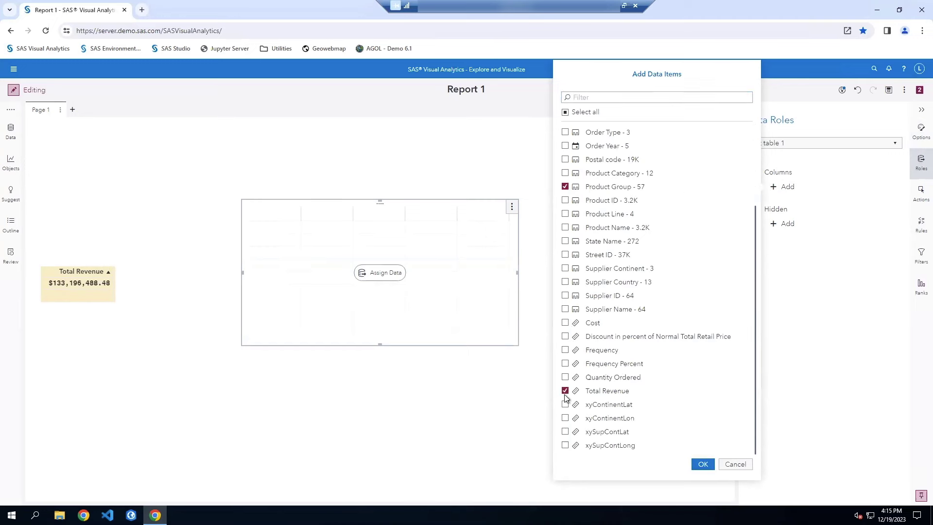
pyautogui.click(704, 465)
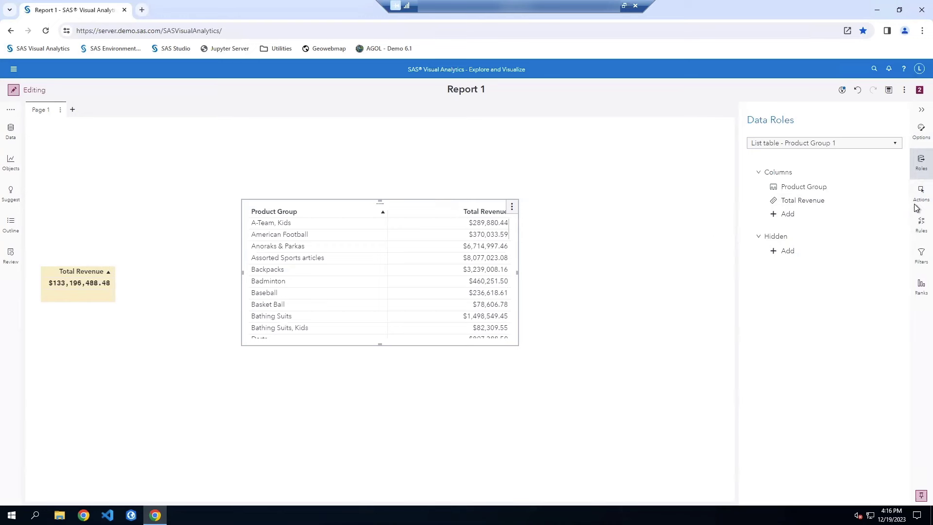
# Step: Set the Product Group table's heading background to the standard pale yellow and turn off its horizontal cell lines
pyautogui.click(918, 130)
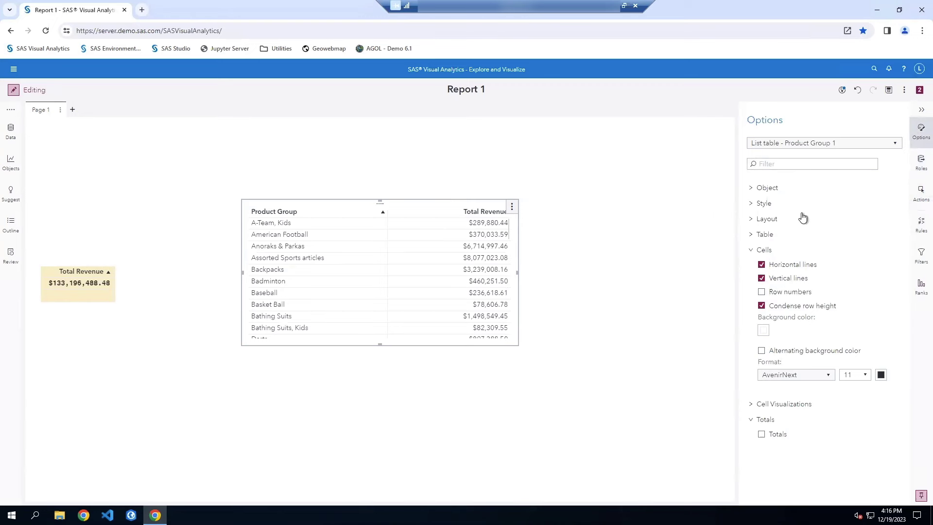
pyautogui.click(750, 235)
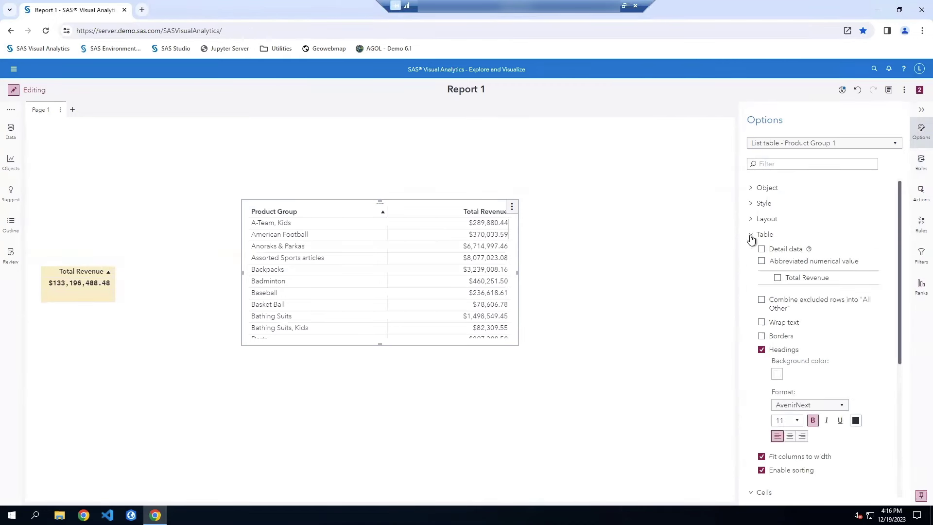
pyautogui.click(776, 374)
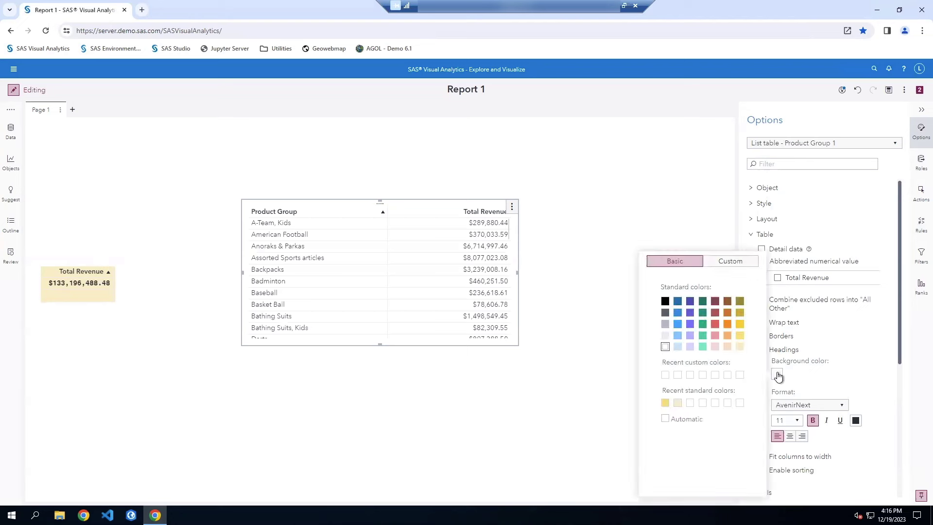
pyautogui.click(739, 346)
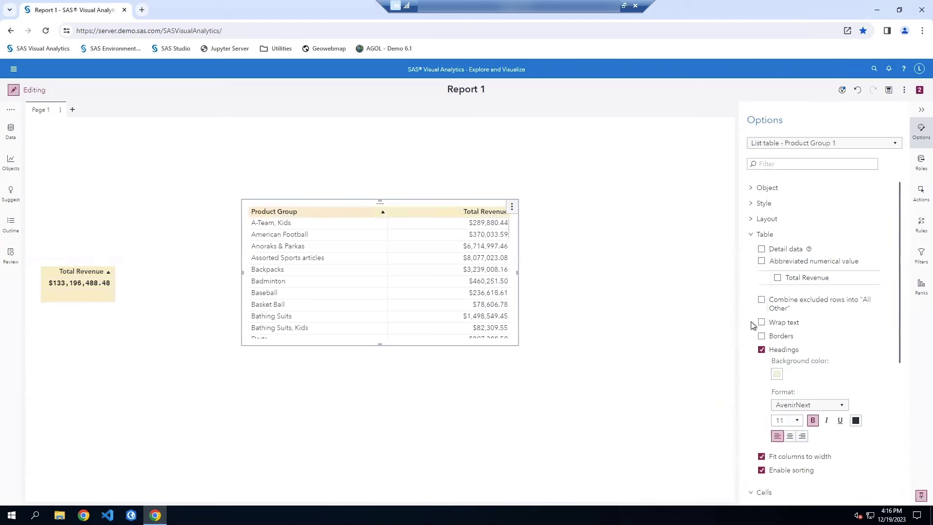
pyautogui.click(752, 235)
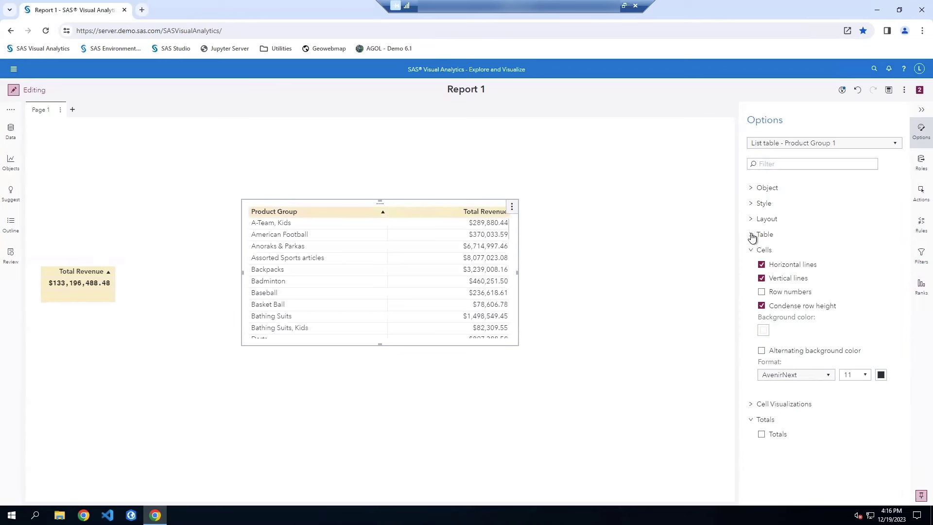
pyautogui.click(762, 266)
pyautogui.click(752, 251)
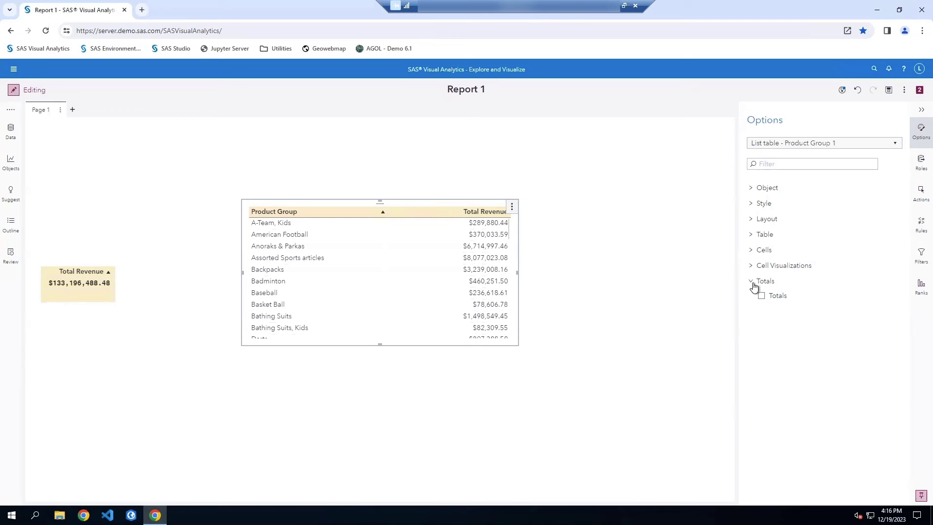
# Step: Add a totals row without labels to the Product Group table, in bold with the standard pale yellow background
pyautogui.click(762, 297)
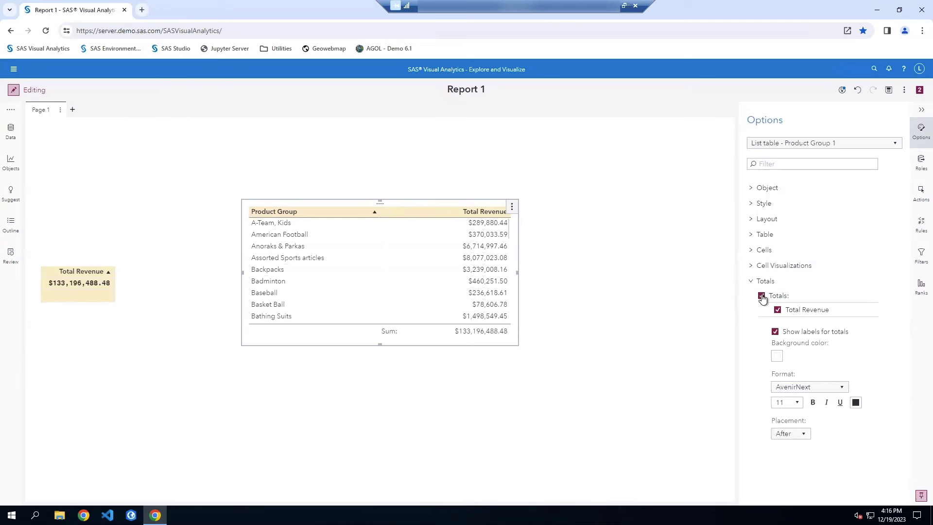
pyautogui.click(776, 332)
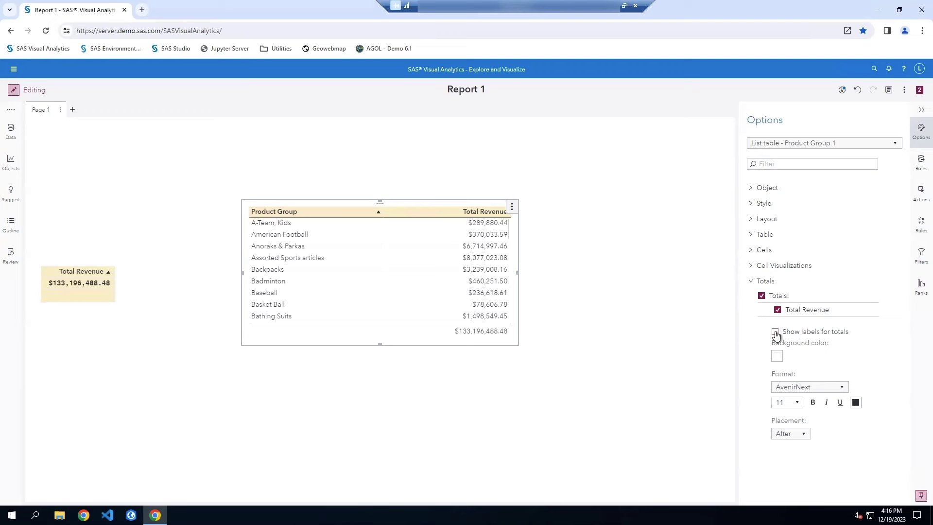
pyautogui.click(812, 403)
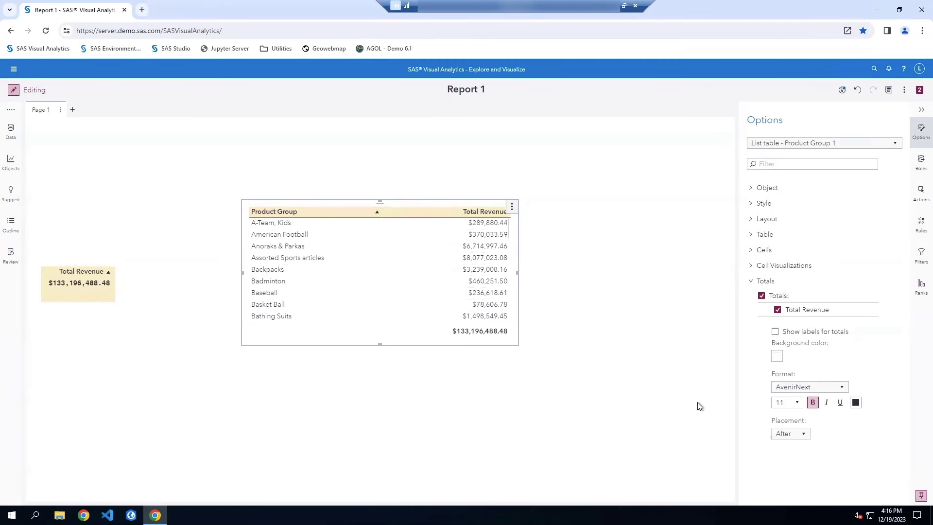
pyautogui.click(777, 359)
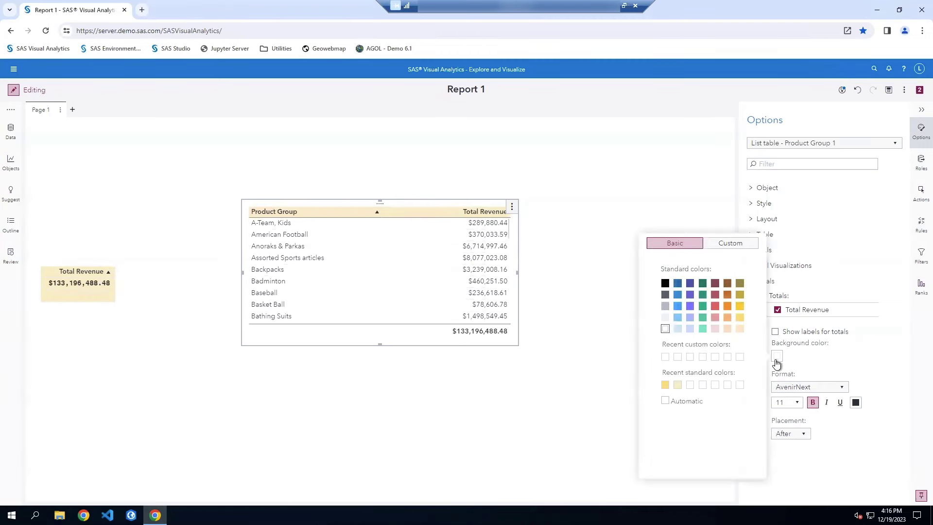
pyautogui.click(739, 330)
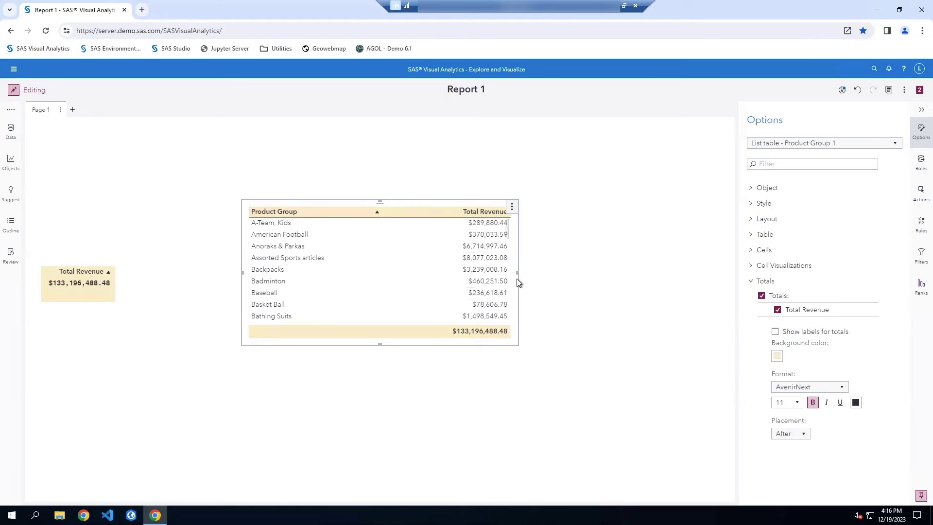
# Step: Sort the Product Group table by product group in descending order and reshape it into a narrow, full-height table directly beside the Total Revenue table
pyautogui.moveTo(518, 273); pyautogui.dragTo(349, 245)
pyautogui.click(311, 212)
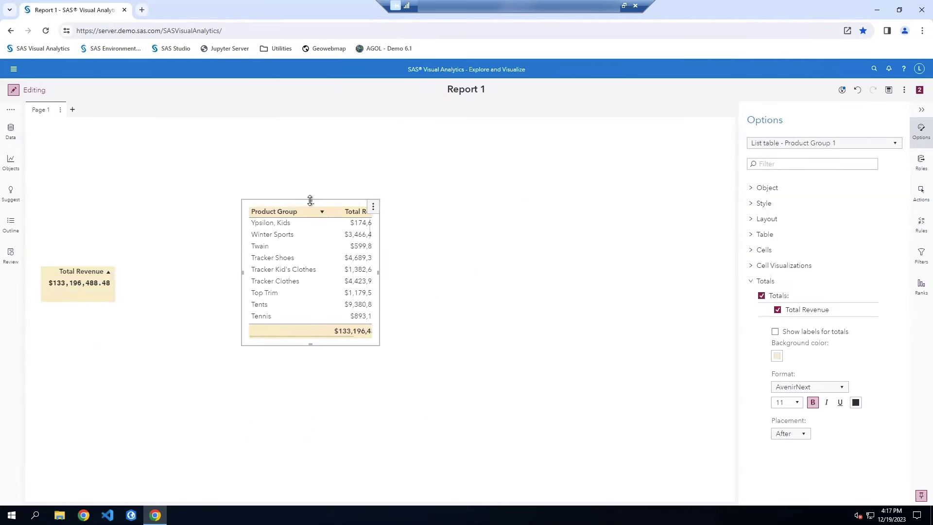
pyautogui.moveTo(310, 200); pyautogui.dragTo(312, 128)
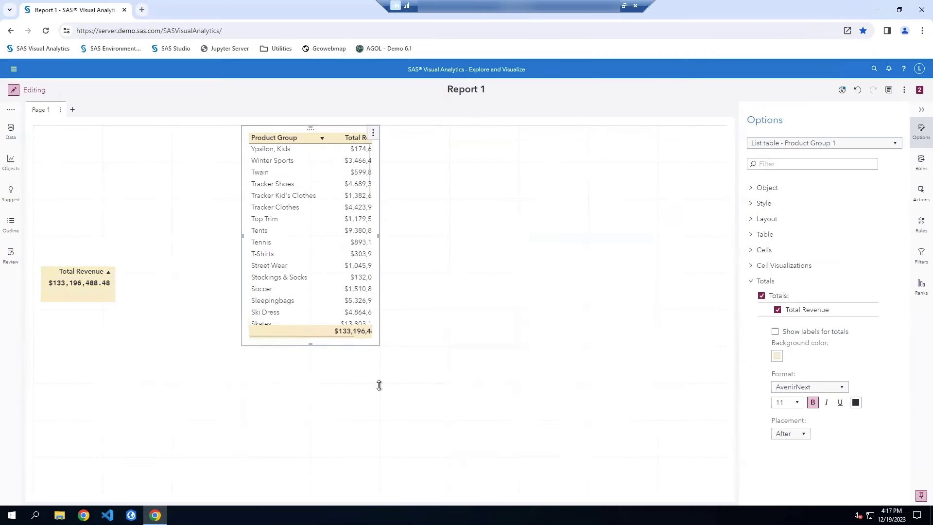
pyautogui.moveTo(309, 343); pyautogui.dragTo(295, 491)
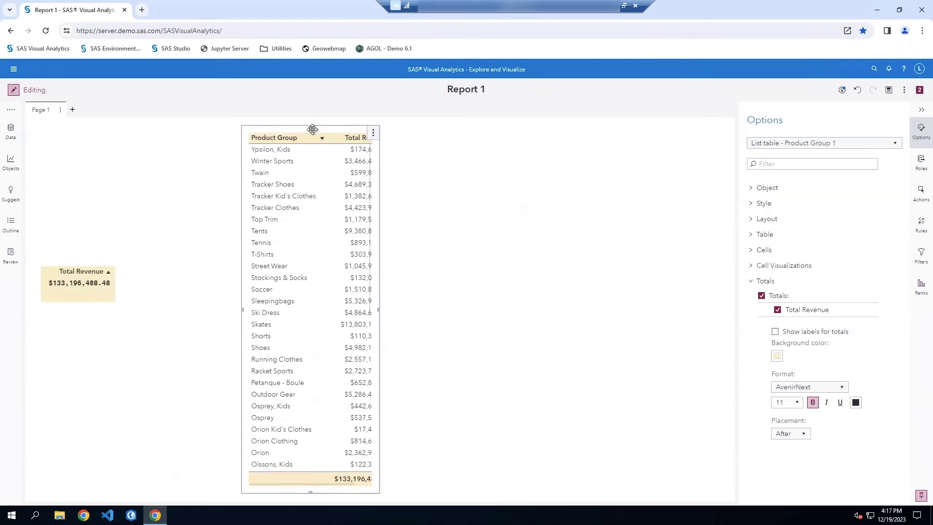
pyautogui.moveTo(310, 127); pyautogui.dragTo(183, 130)
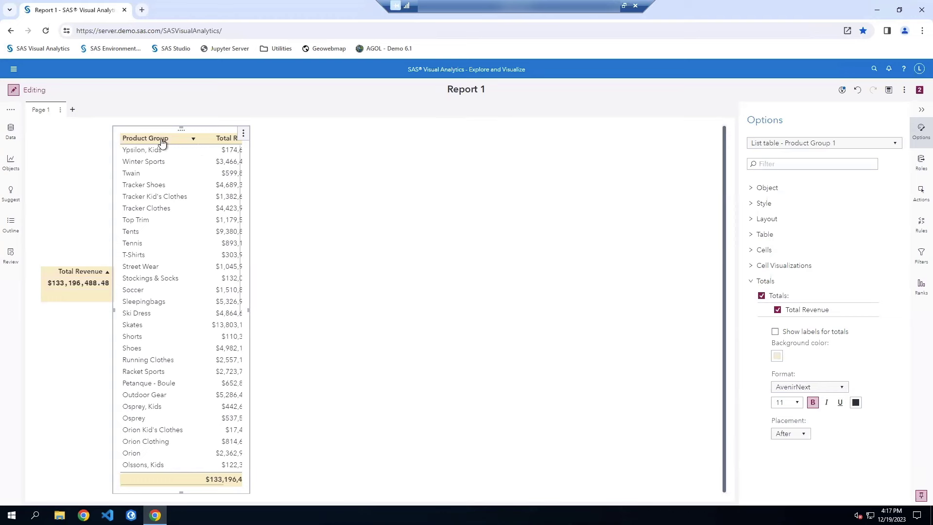
# Step: Duplicate the Product Group table, place the copy beside it, and replace the copy's Product Group column with Continent Name
pyautogui.click(243, 135)
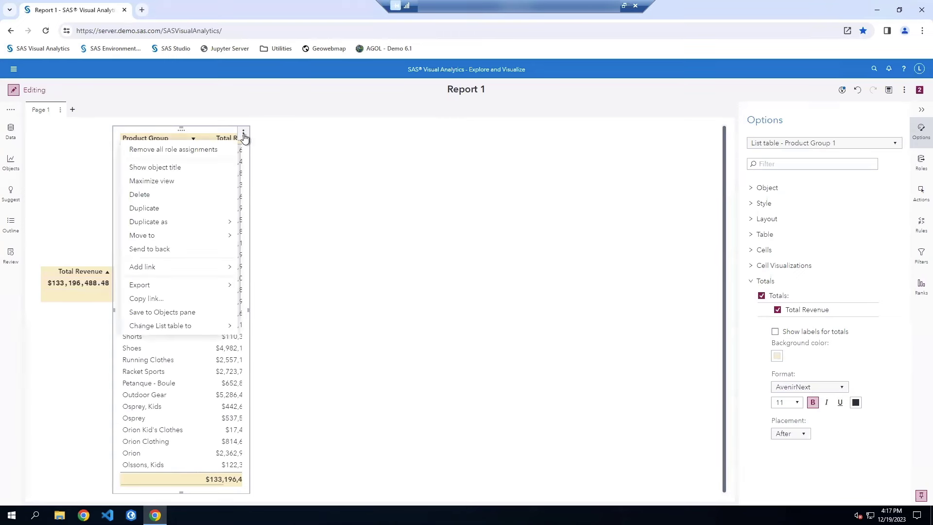
pyautogui.click(167, 208)
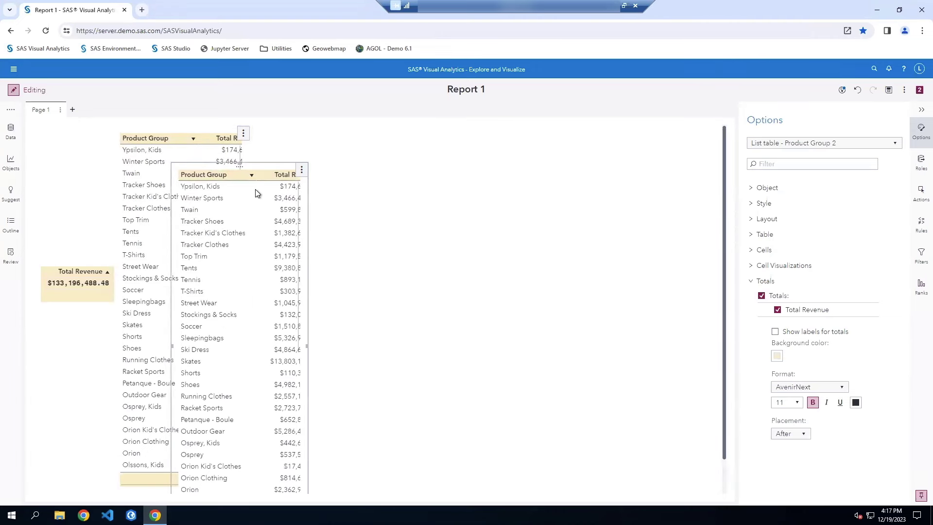
pyautogui.moveTo(241, 167); pyautogui.dragTo(323, 139)
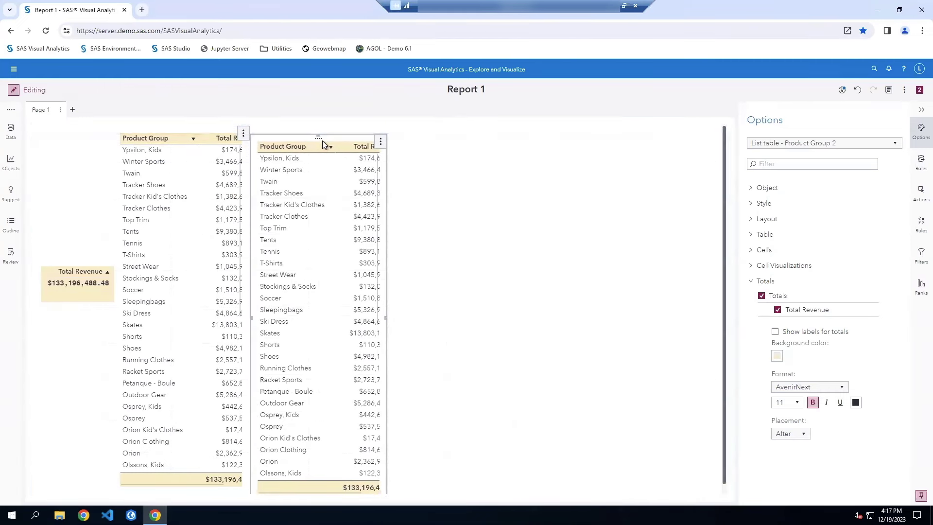
pyautogui.click(919, 166)
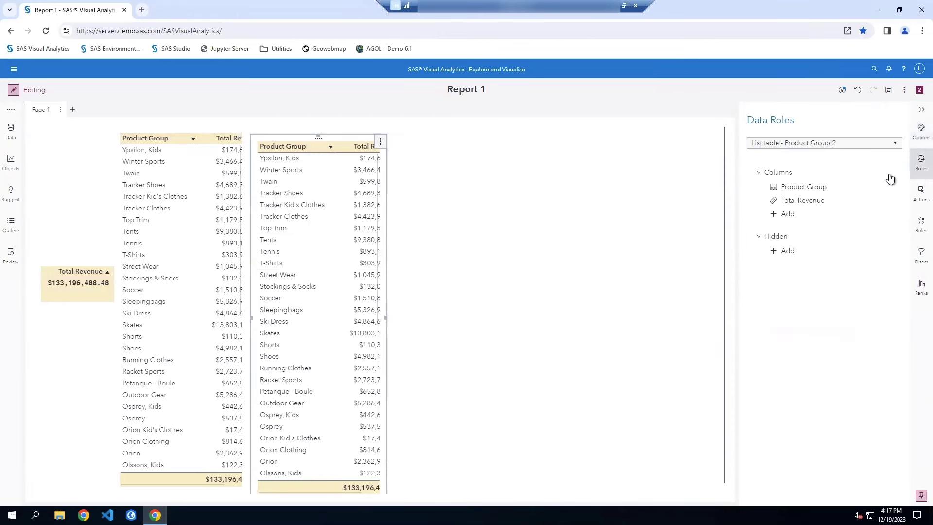
pyautogui.click(797, 189)
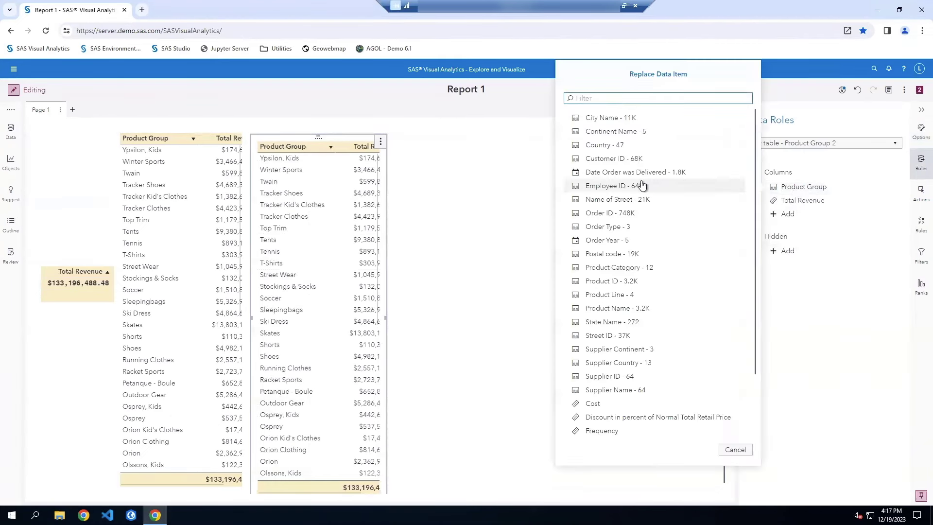
pyautogui.click(615, 131)
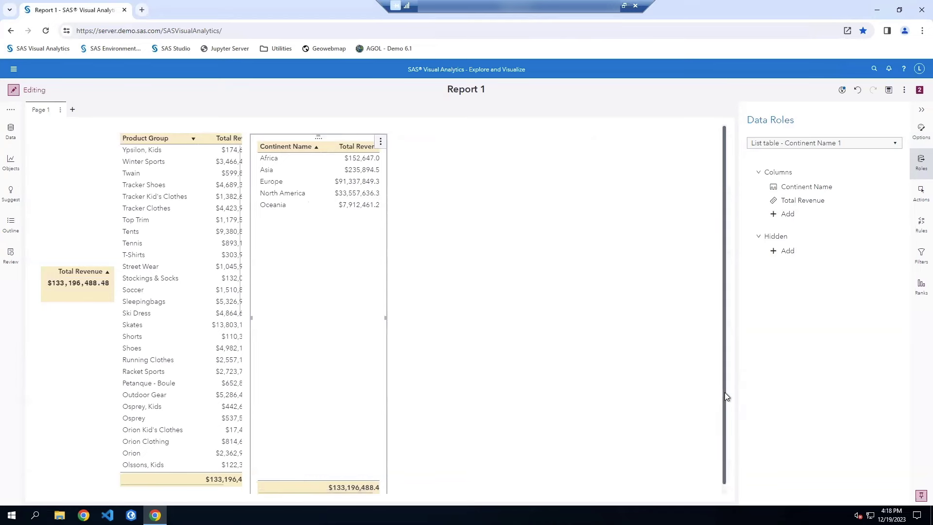
# Step: Sort the Continent Name table by continent in descending order, and shorten and align it with the top of the Product Group table
pyautogui.scroll(-1, 716, 414)
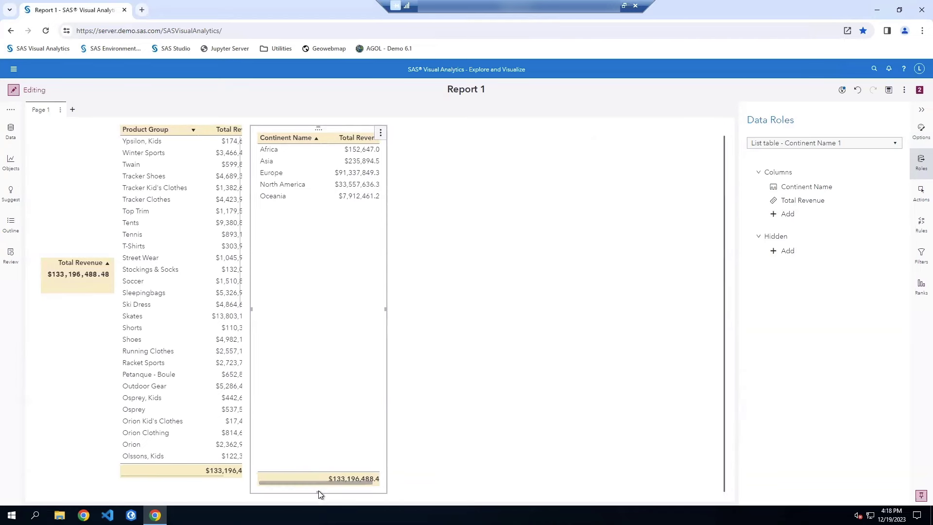
pyautogui.moveTo(318, 492); pyautogui.dragTo(310, 281)
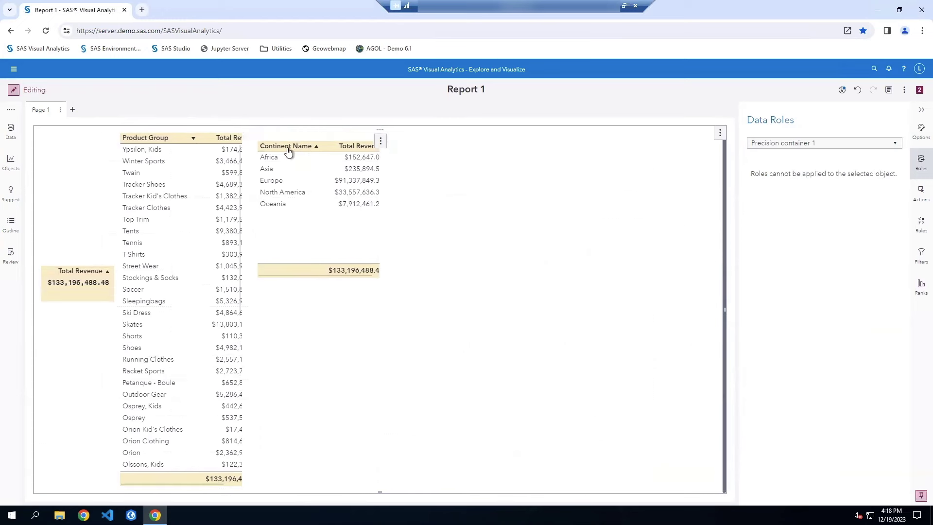
pyautogui.click(292, 148)
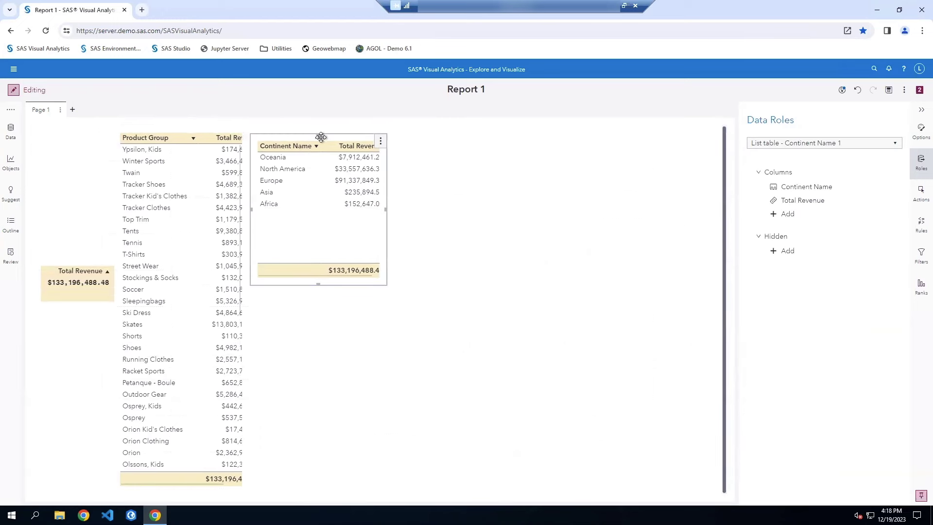
pyautogui.moveTo(321, 139); pyautogui.dragTo(317, 141)
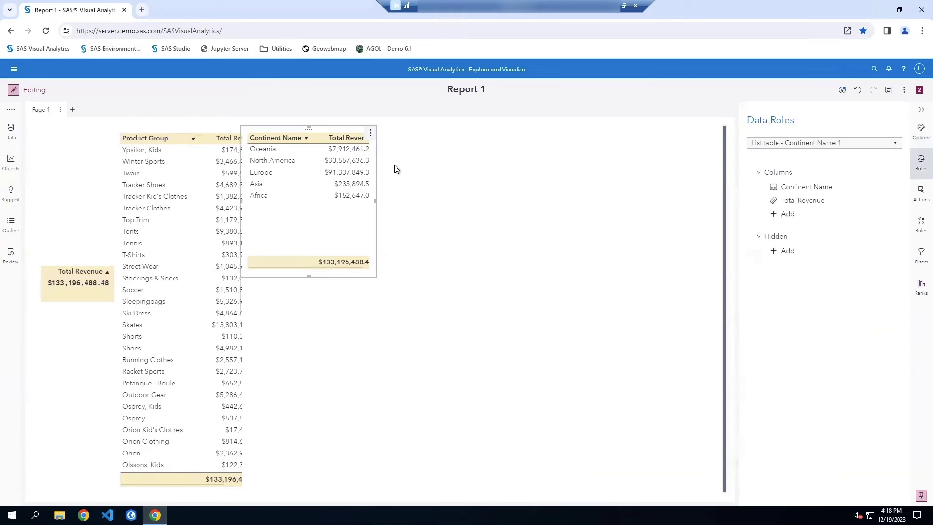
# Step: Duplicate the Continent Name table, place the copy beside it, and replace the copy's Continent Name column with Order Year
pyautogui.click(370, 134)
pyautogui.click(283, 208)
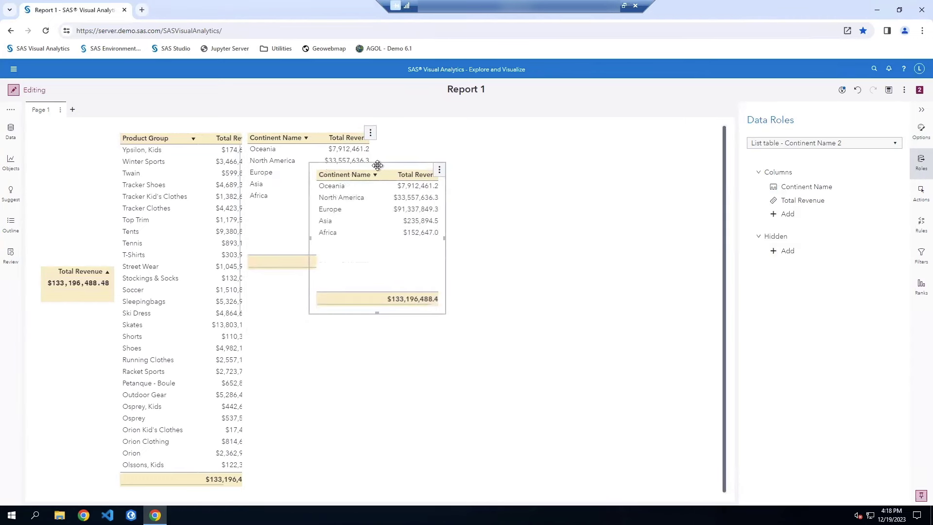
pyautogui.moveTo(378, 165); pyautogui.dragTo(444, 135)
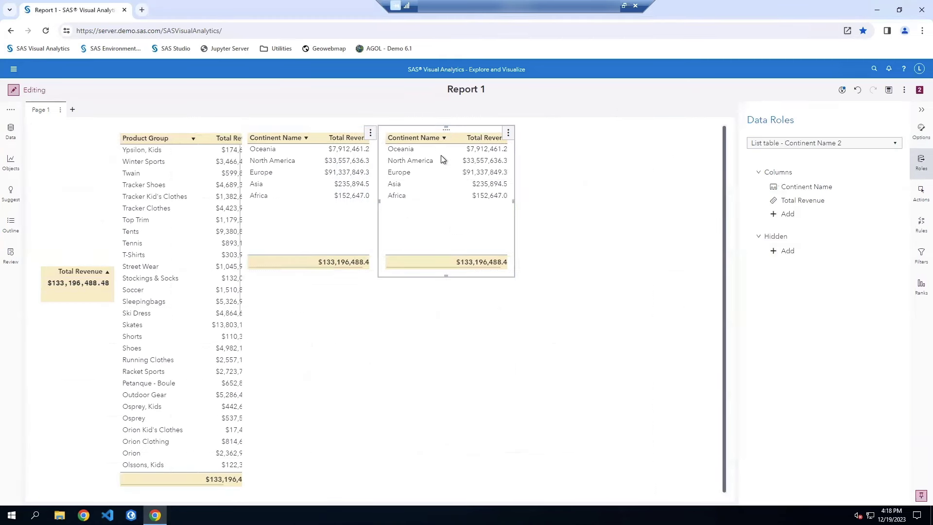
pyautogui.click(916, 169)
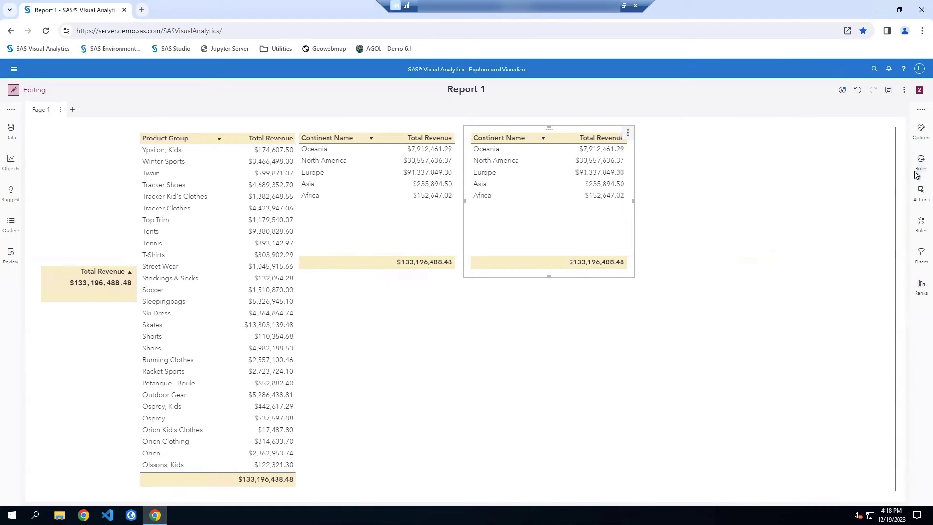
pyautogui.click(916, 168)
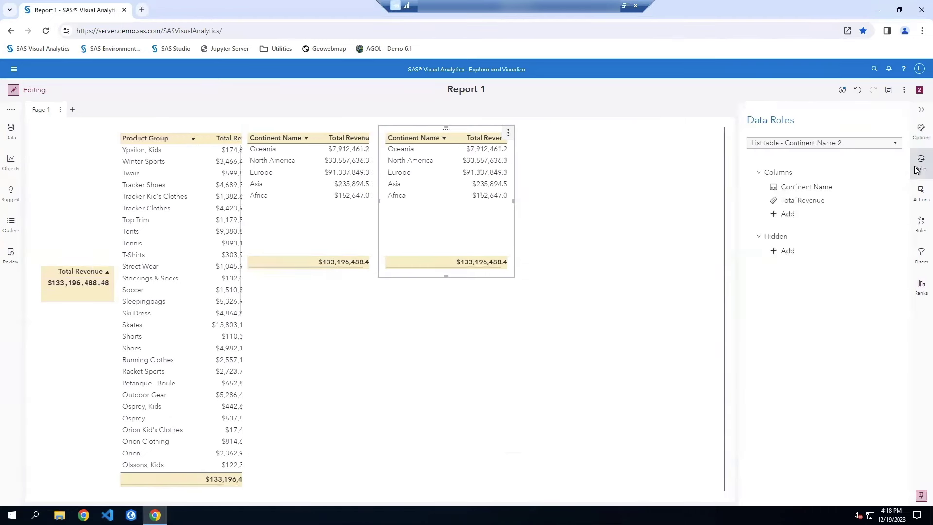
pyautogui.click(794, 189)
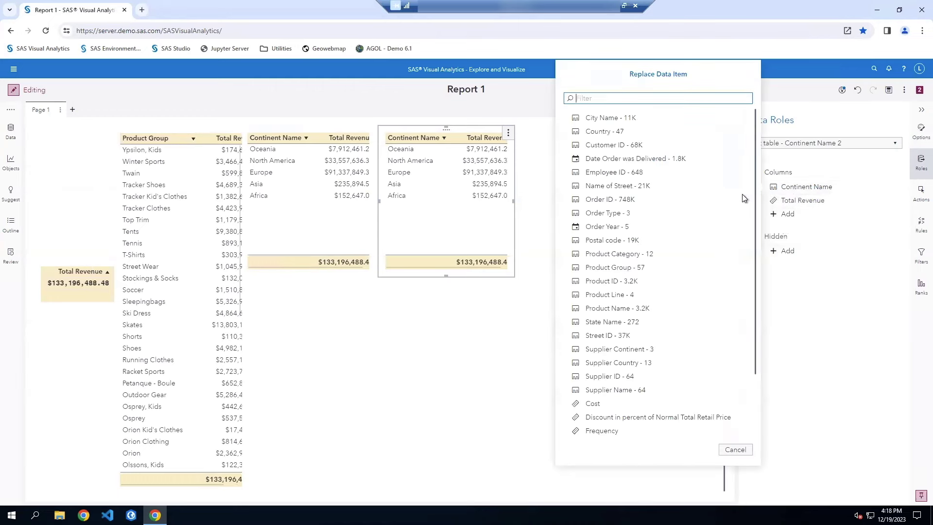
pyautogui.click(617, 229)
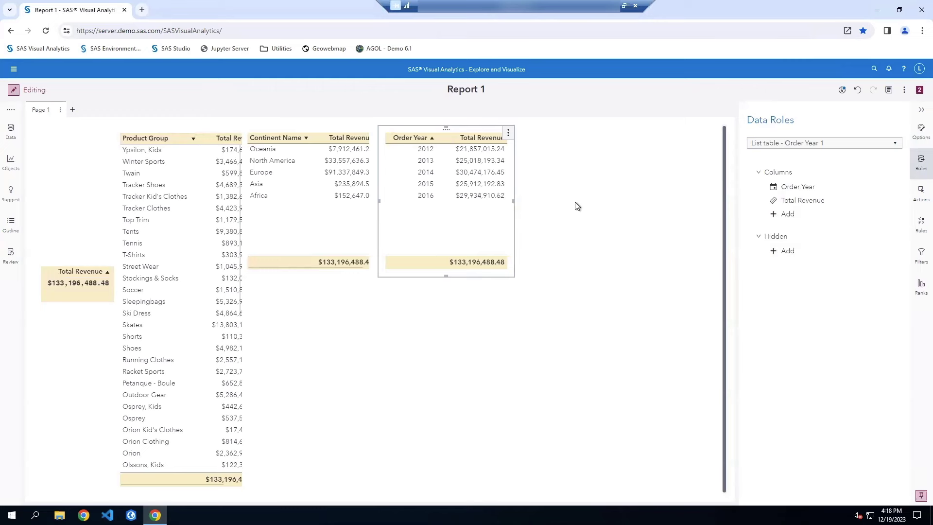
# Step: Duplicate the Order Year table, replace the copy's Order Year column with Order Type, and place it beside the original
pyautogui.click(507, 133)
pyautogui.click(417, 208)
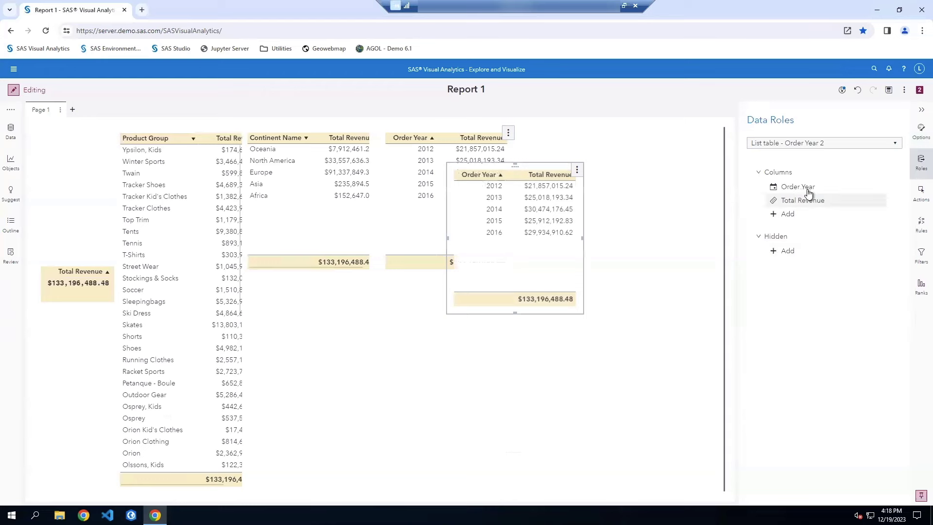
pyautogui.click(808, 190)
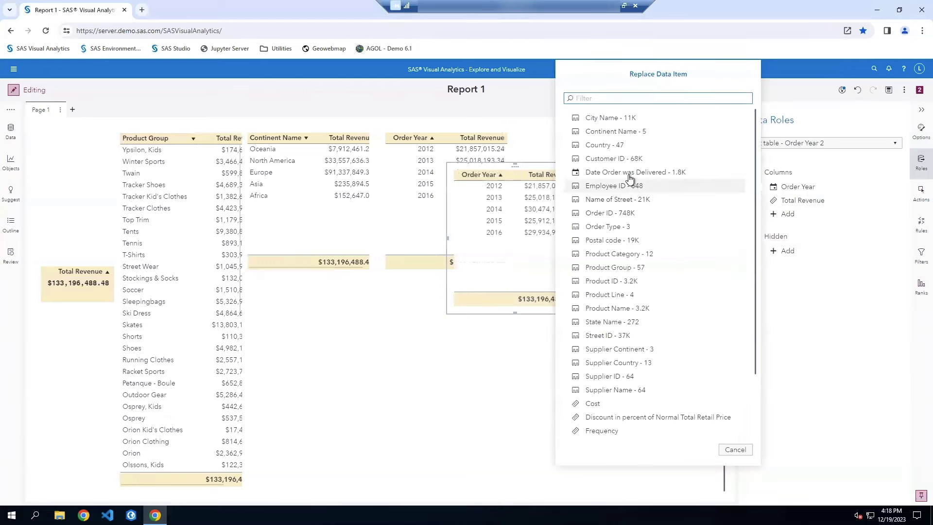
pyautogui.click(614, 228)
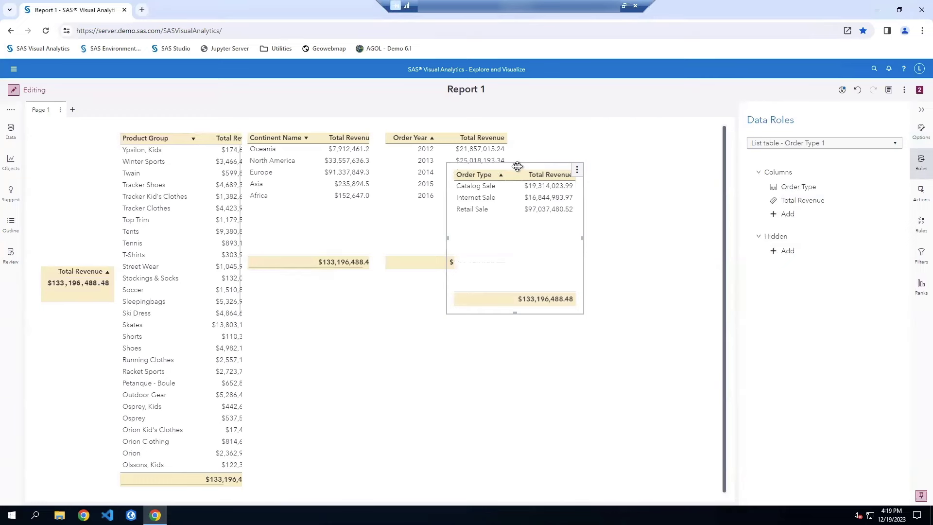
pyautogui.moveTo(516, 165); pyautogui.dragTo(576, 138)
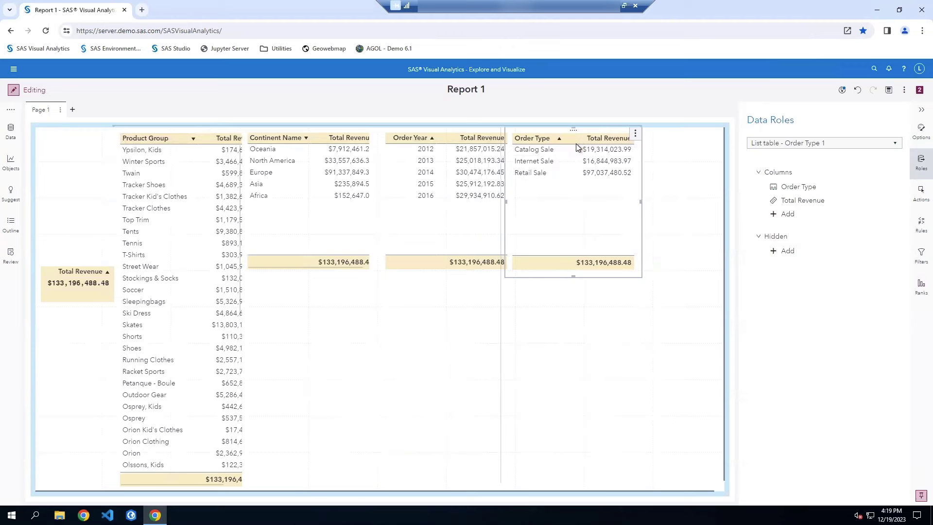
# Step: Duplicate the Order Type table and replace the copy's Order Type column with Supplier Name
pyautogui.click(635, 134)
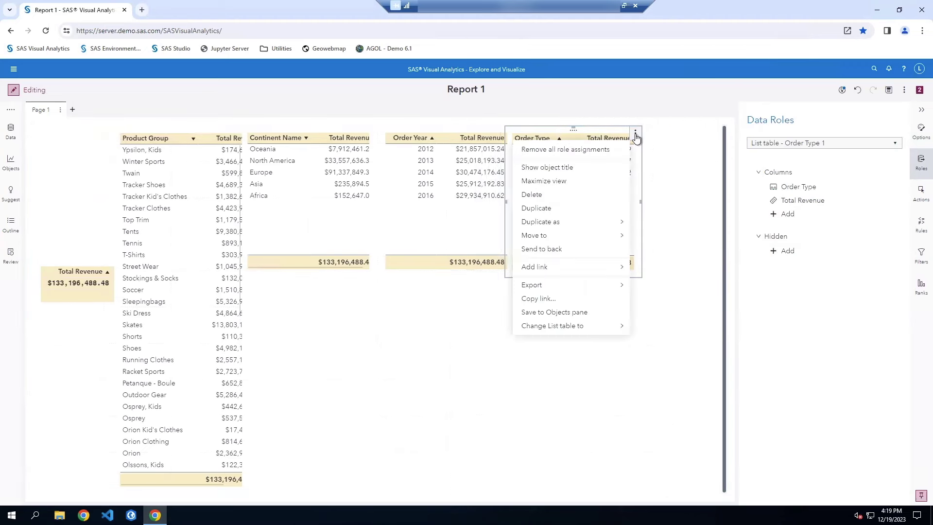
pyautogui.click(550, 209)
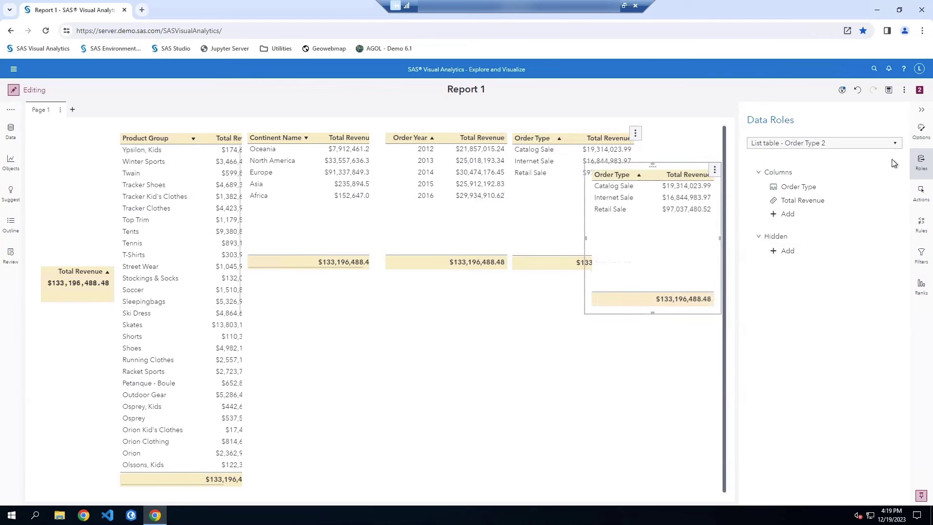
pyautogui.click(918, 166)
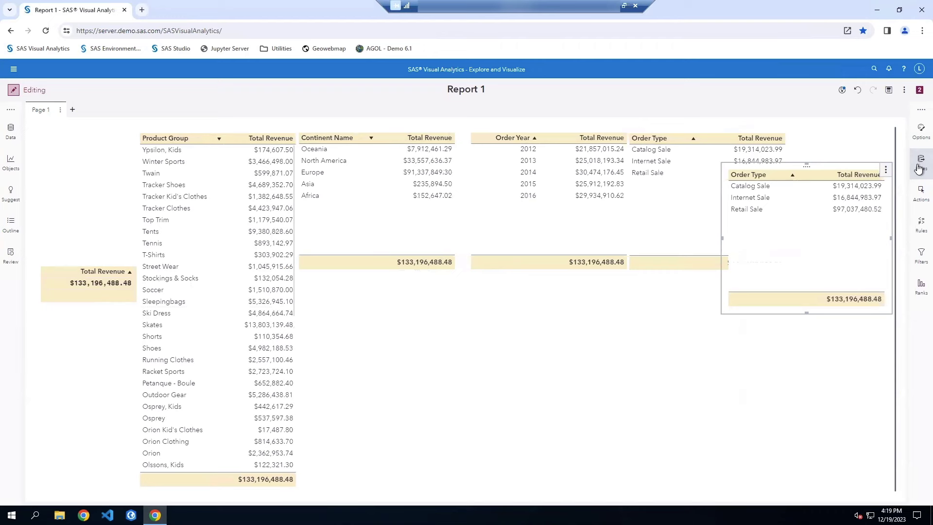
pyautogui.click(919, 167)
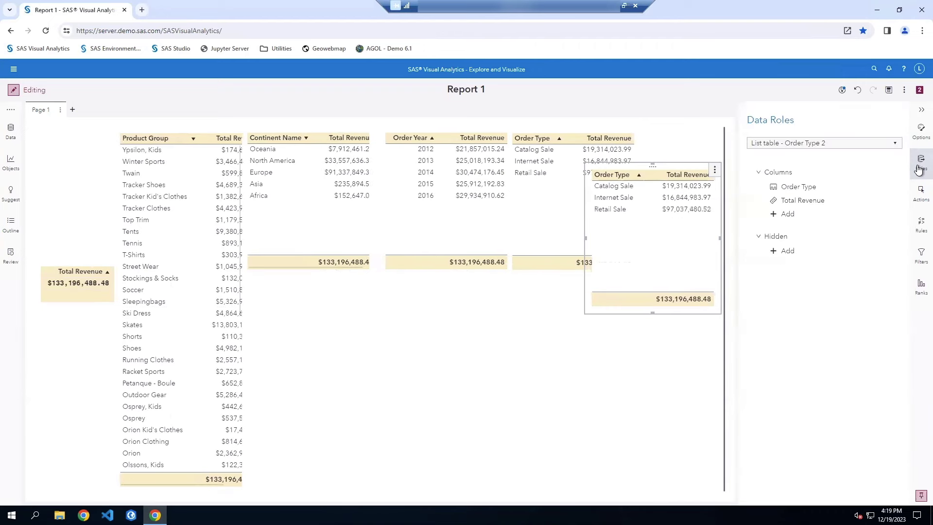
pyautogui.click(787, 189)
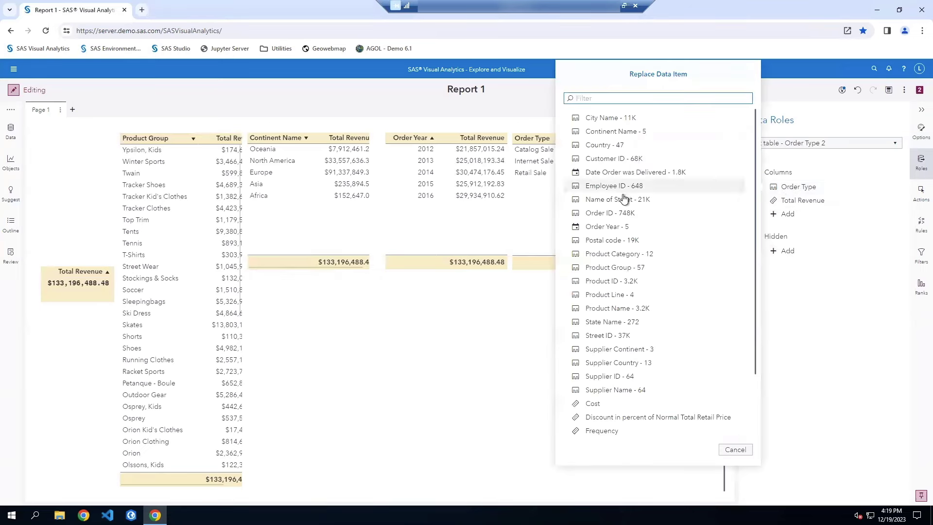
pyautogui.click(601, 389)
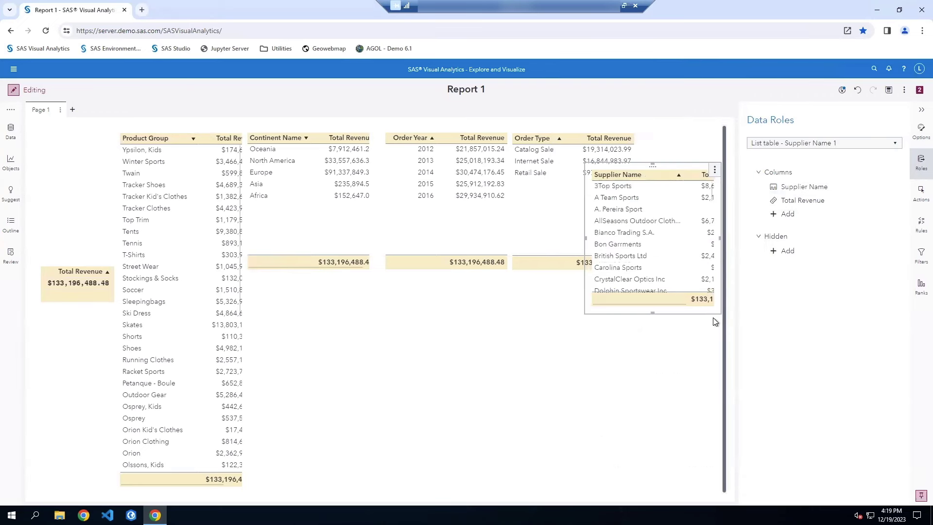
# Step: Place the Supplier Name table beside the Order Type table, aligned with the top of the other tables
pyautogui.click(921, 109)
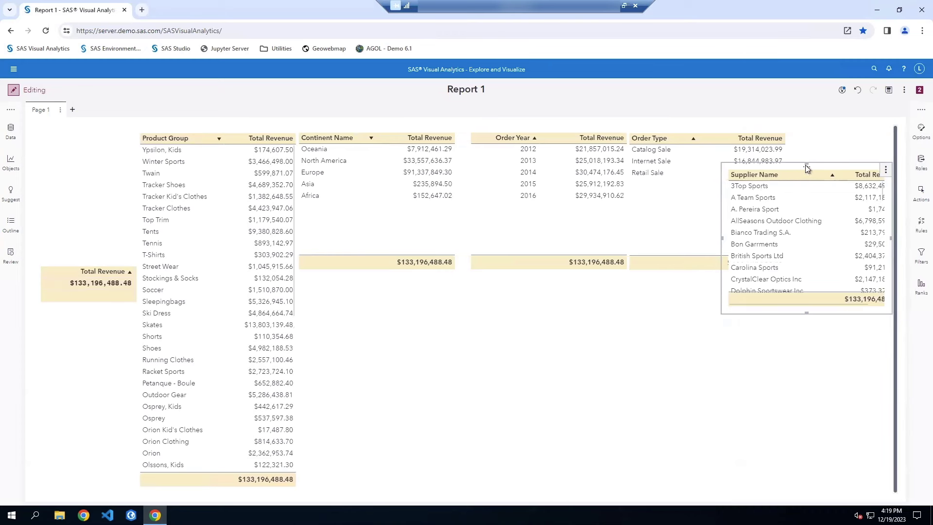
pyautogui.moveTo(806, 165); pyautogui.dragTo(868, 125)
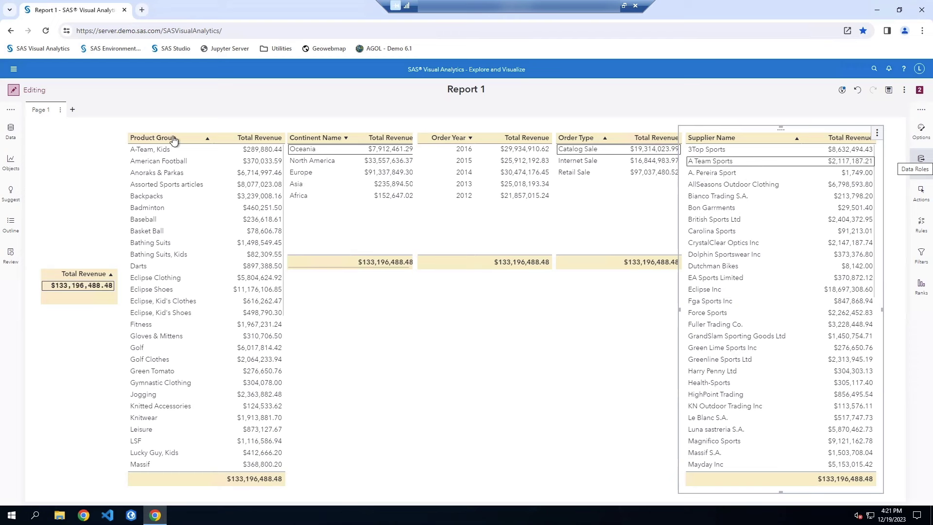
# Step: Add filter links from the Product Group table to Continent Name and from the Continent Name table to Order Year
pyautogui.click(183, 159)
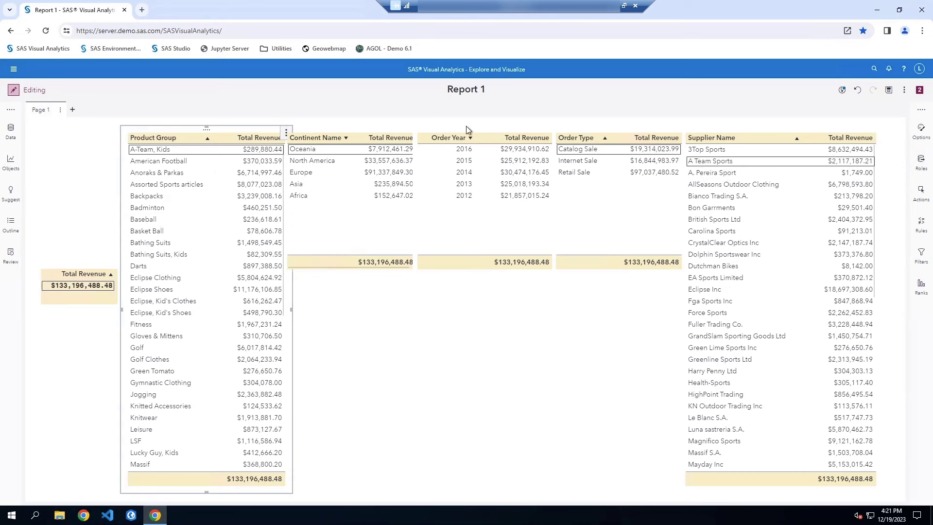
pyautogui.click(916, 200)
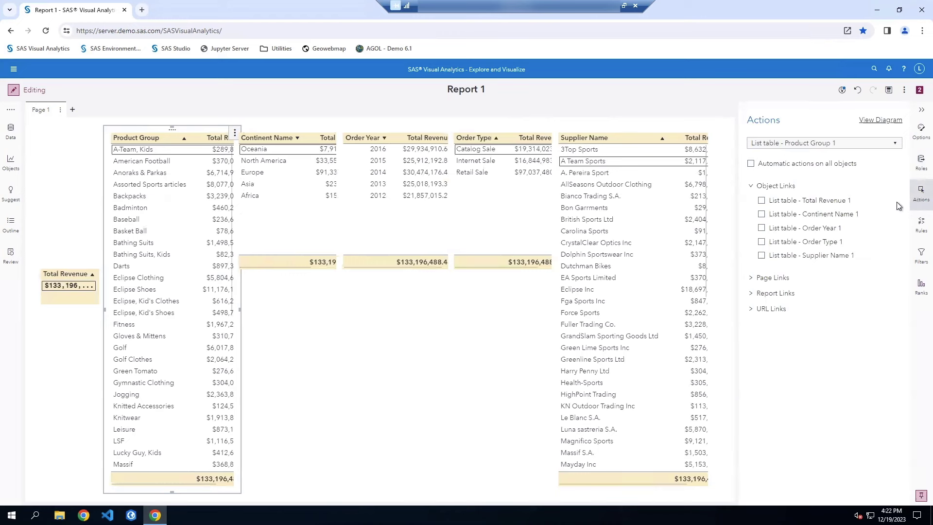
pyautogui.click(762, 215)
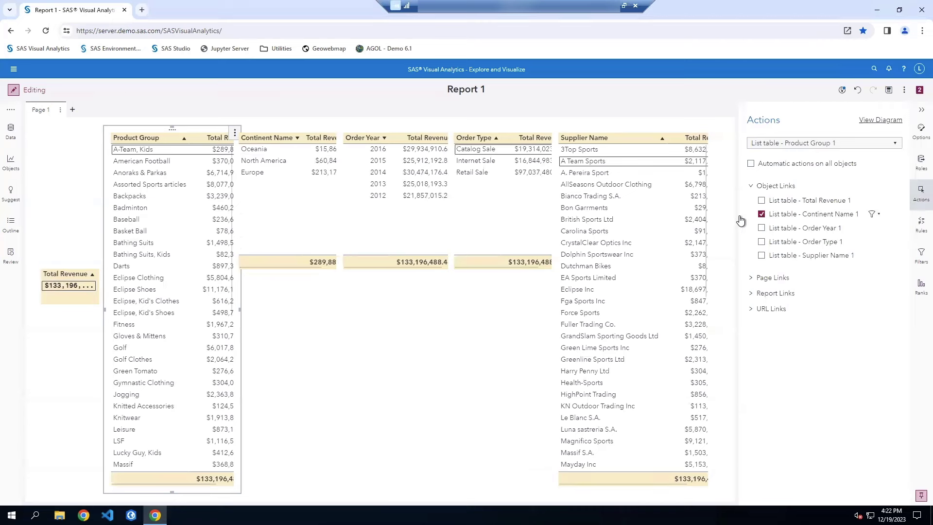
pyautogui.click(286, 173)
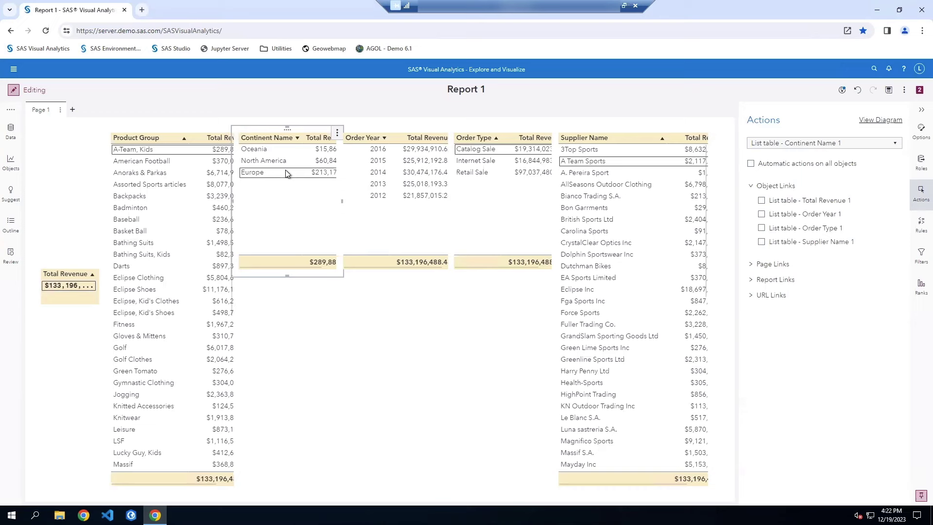
pyautogui.click(762, 215)
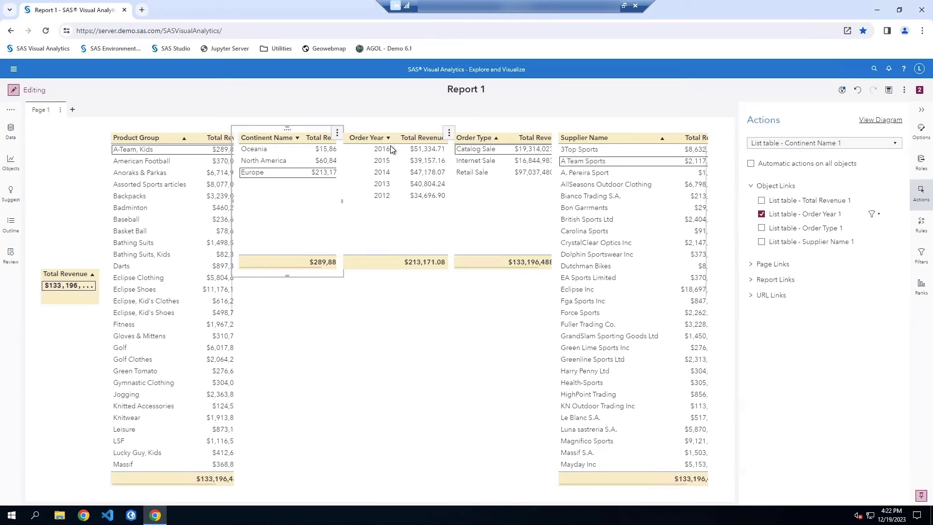
# Step: Add filter links from the Order Year table to Order Type and from the Order Type table to Supplier Name
pyautogui.click(395, 218)
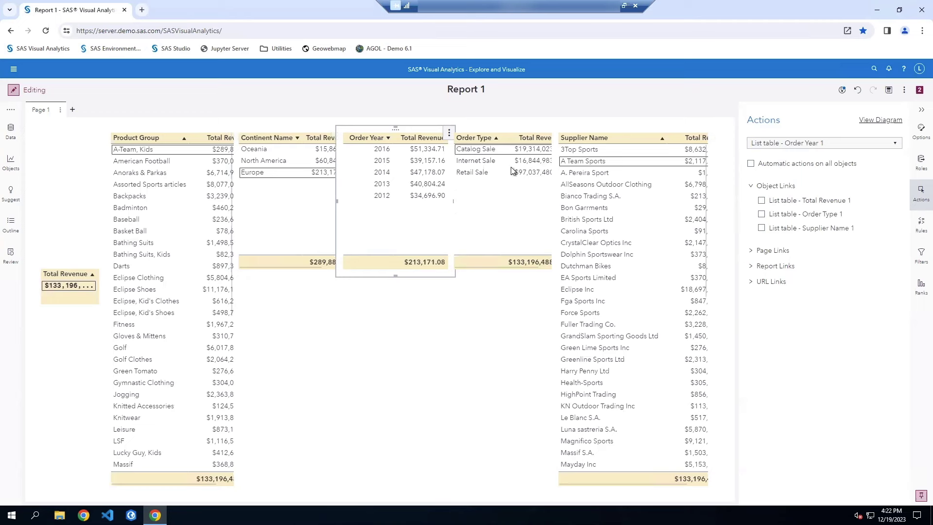
pyautogui.click(761, 215)
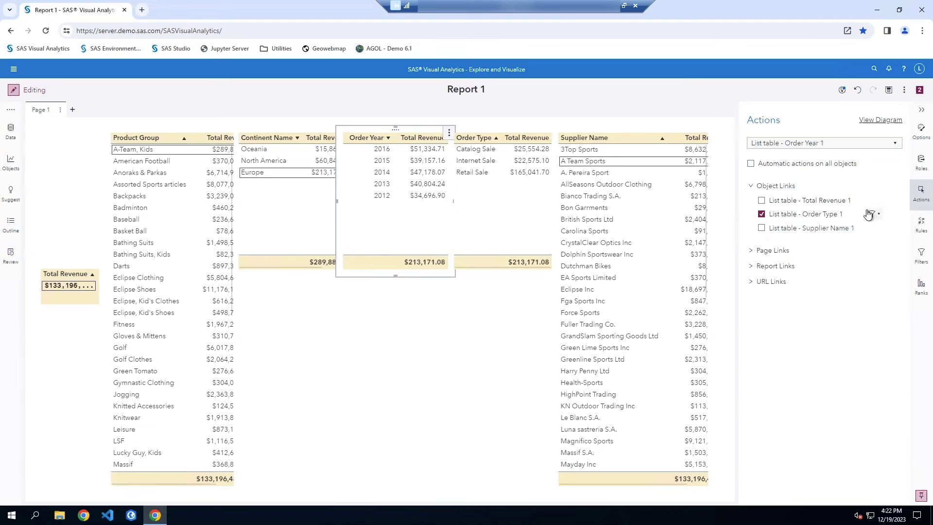
pyautogui.click(501, 210)
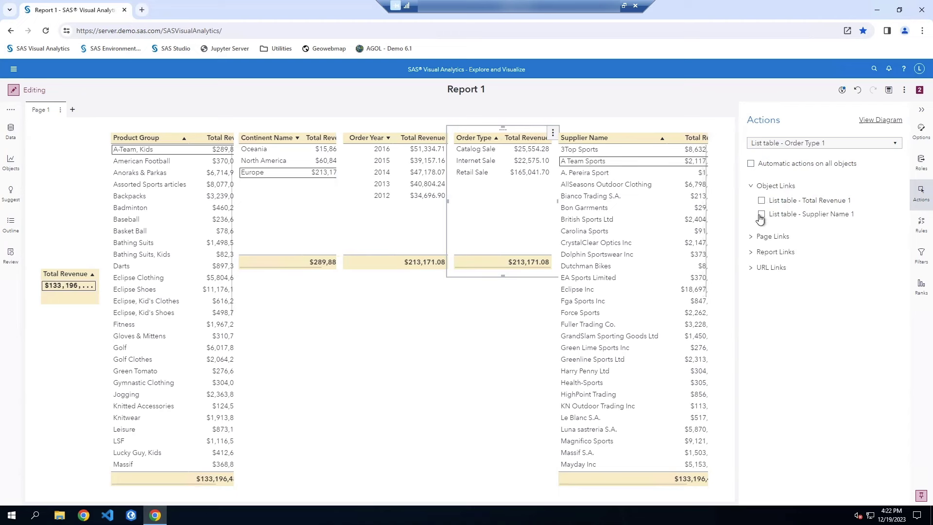
pyautogui.click(760, 218)
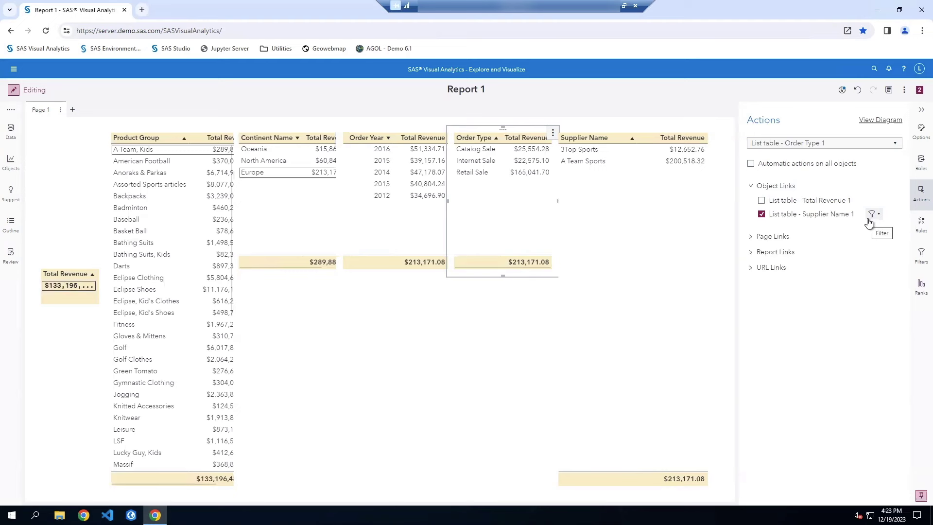
pyautogui.click(918, 112)
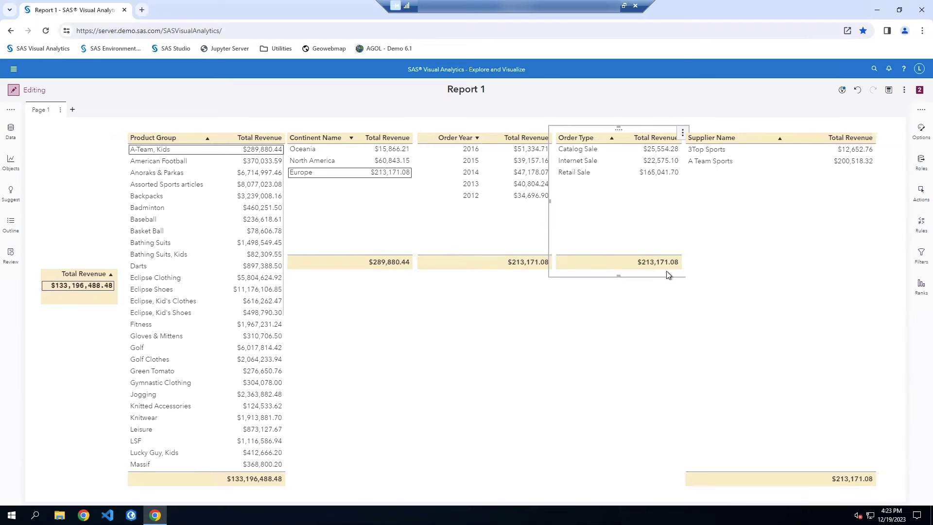
# Step: Switch the report to view mode and clear the Europe and A-Team, Kids selections
pyautogui.click(13, 91)
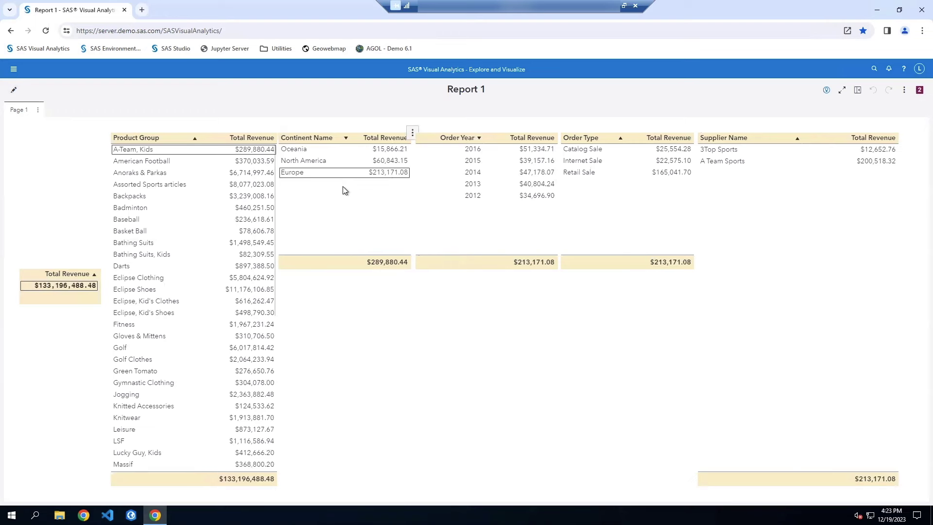
pyautogui.click(317, 172)
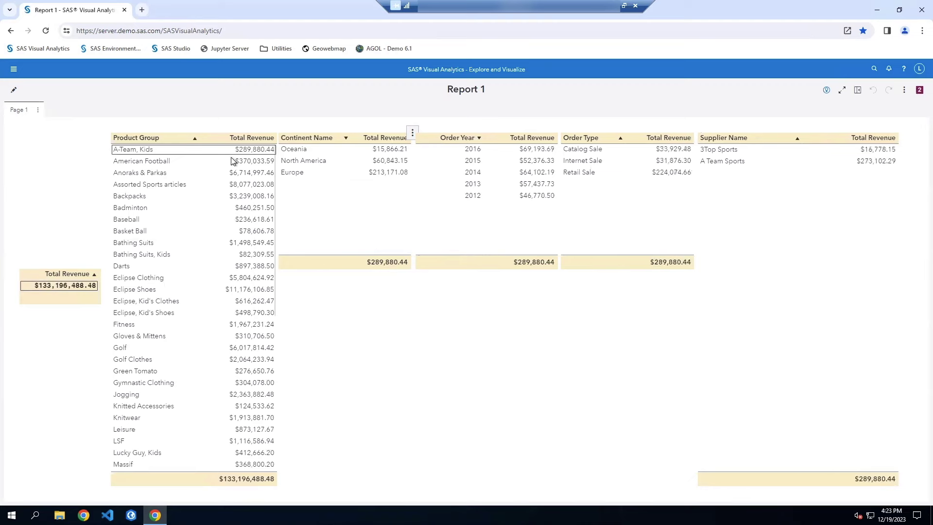
pyautogui.click(190, 152)
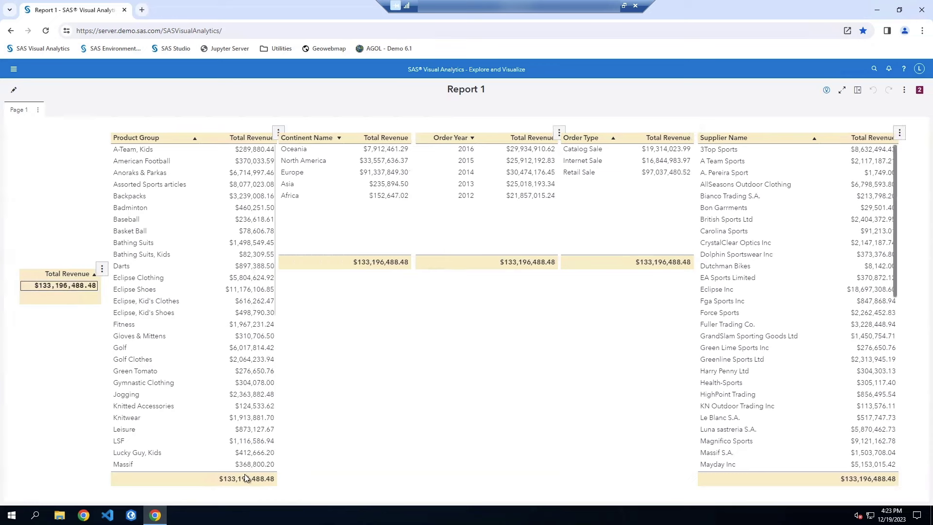
# Step: Try sorting the Product Group table by total revenue, and restore its ascending sort by product group
pyautogui.click(254, 138)
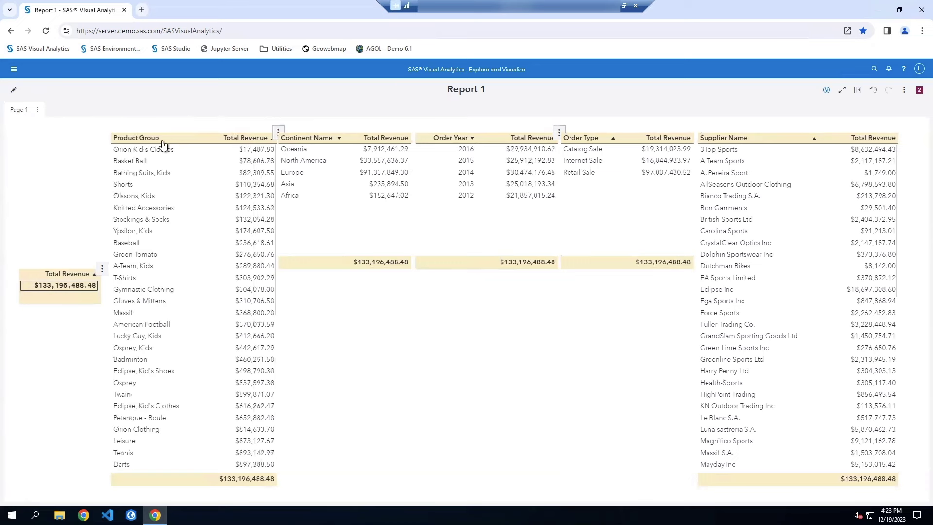
pyautogui.click(164, 141)
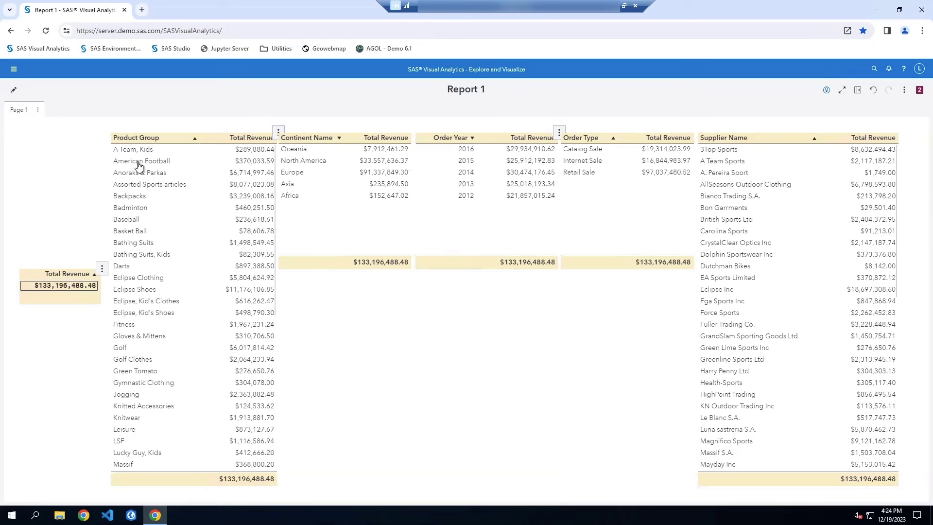
# Step: Filter the linked tables by selecting American Football, Backpacks and Baseball together in the Product Group table
pyautogui.click(116, 162)
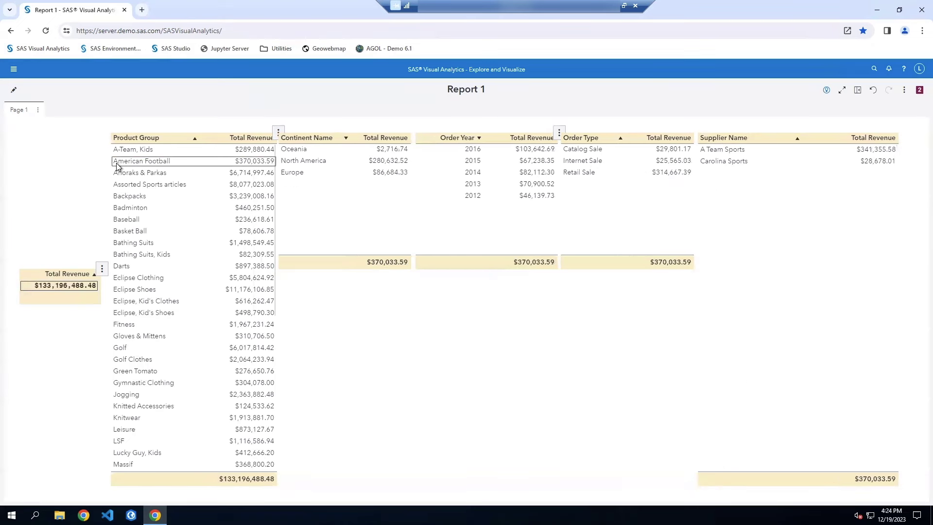
pyautogui.keyDown('ctrl'); pyautogui.click(124, 196); pyautogui.keyUp('ctrl')
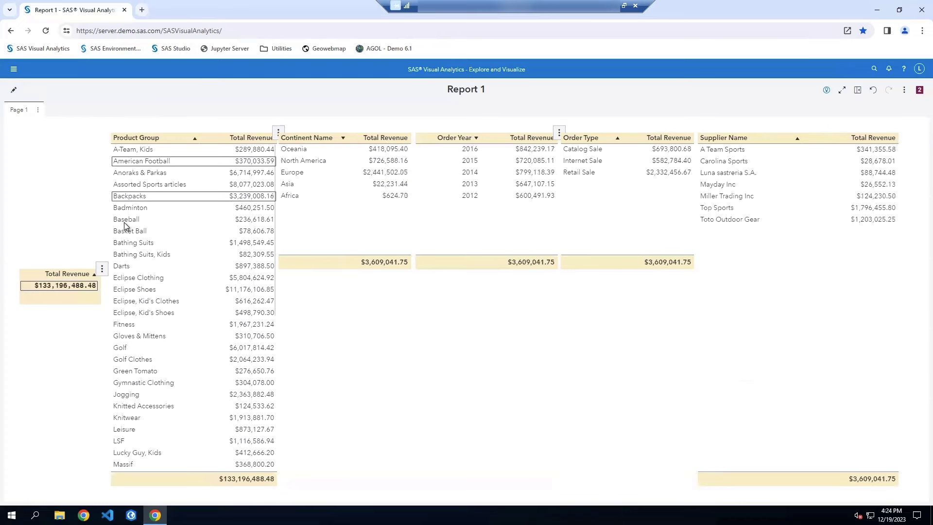
pyautogui.keyDown('ctrl'); pyautogui.click(125, 221); pyautogui.keyUp('ctrl')
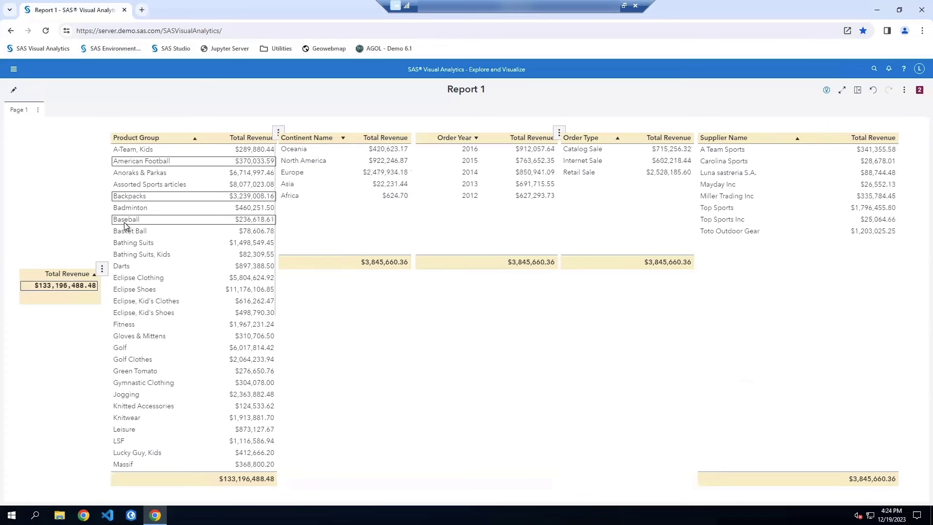
# Step: Sort the Continent Name table by total revenue in ascending order and select Europe to filter the linked tables
pyautogui.click(386, 140)
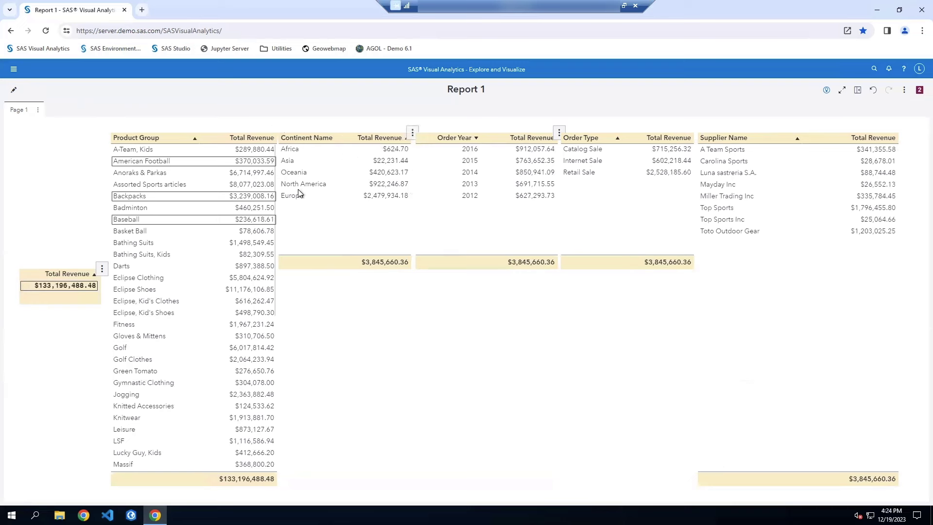
pyautogui.click(298, 198)
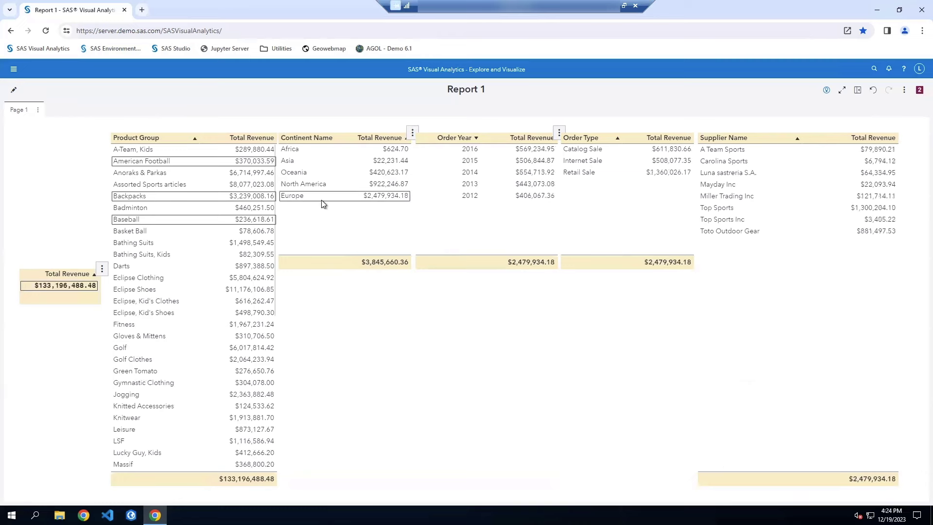
# Step: Select 2015 in the Order Year table and Internet Sale in the Order Type table, and return the report to editing mode
pyautogui.click(534, 162)
pyautogui.click(581, 168)
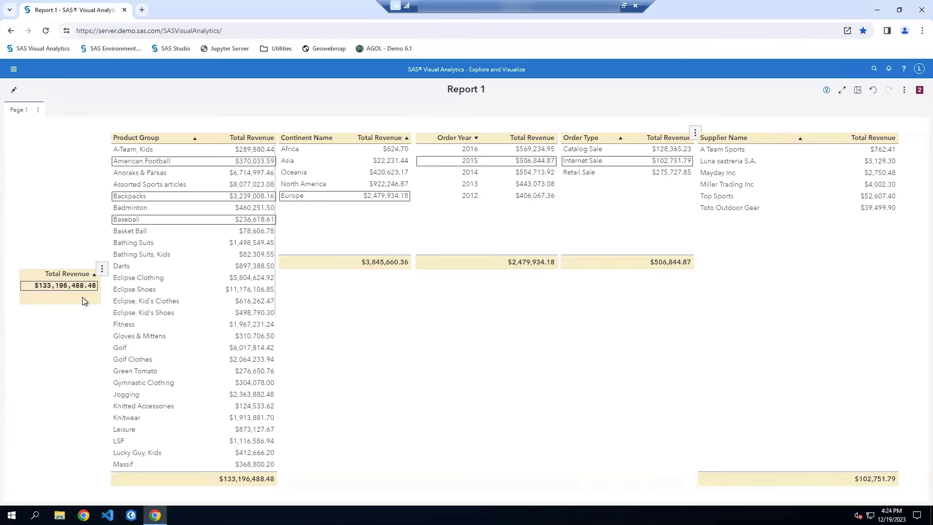
pyautogui.click(14, 91)
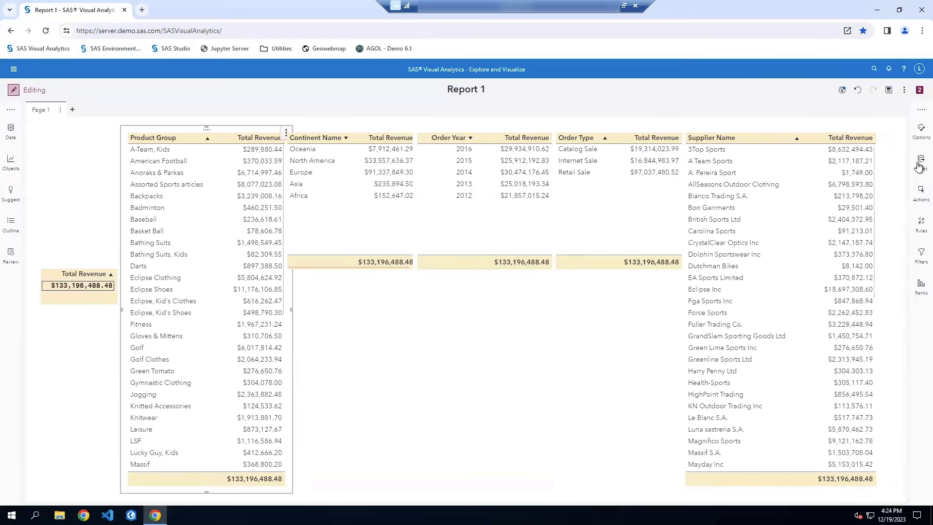